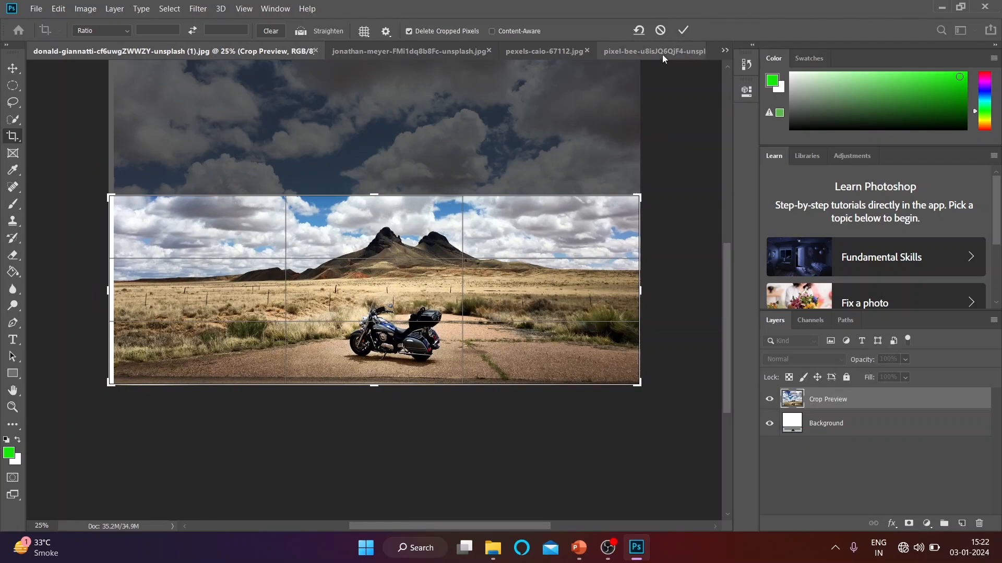
# Try the wide crop around the mountains and motorcycle, and undo it.
pyautogui.click(682, 31)
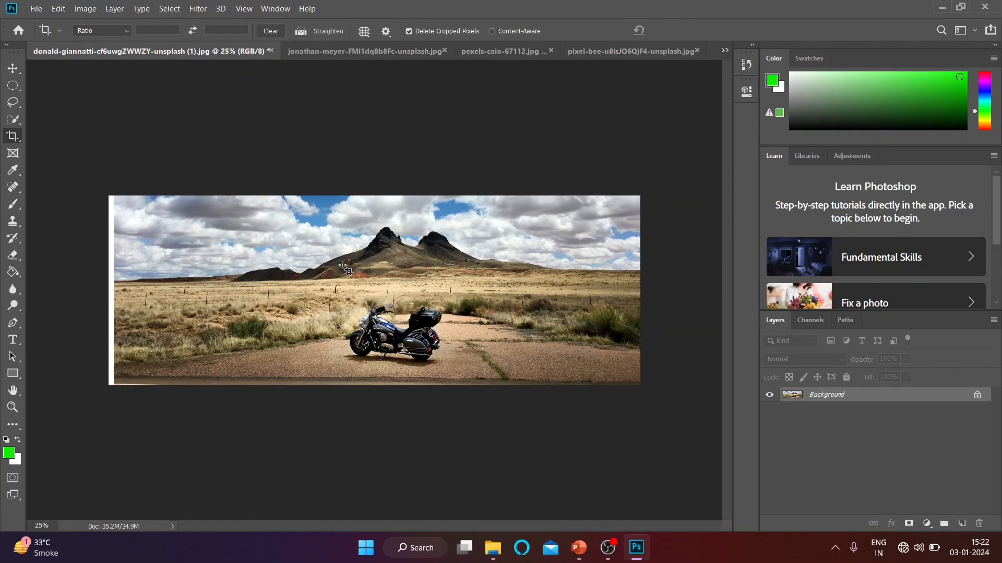
pyautogui.press('v')
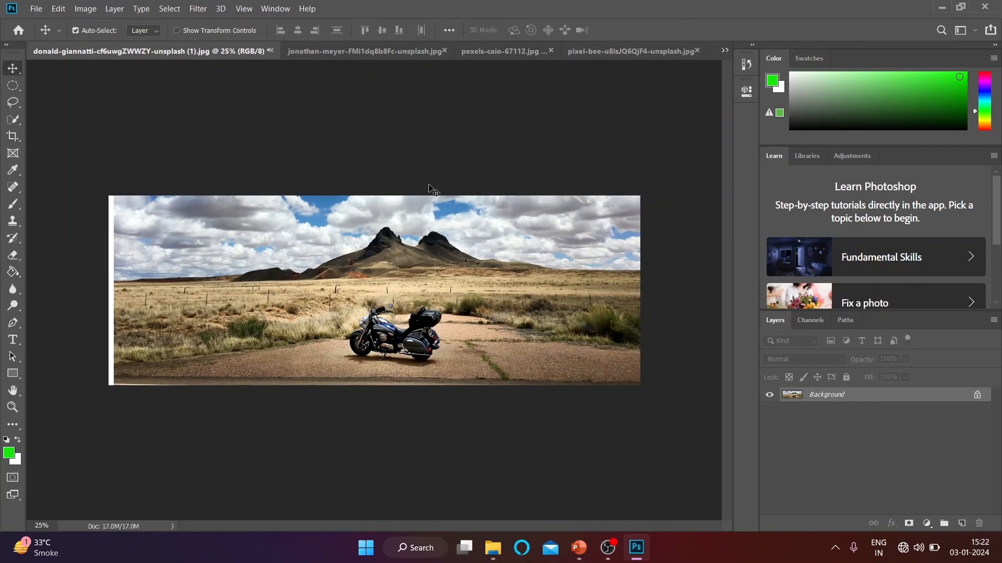
pyautogui.hotkey('ctrl', 'z')
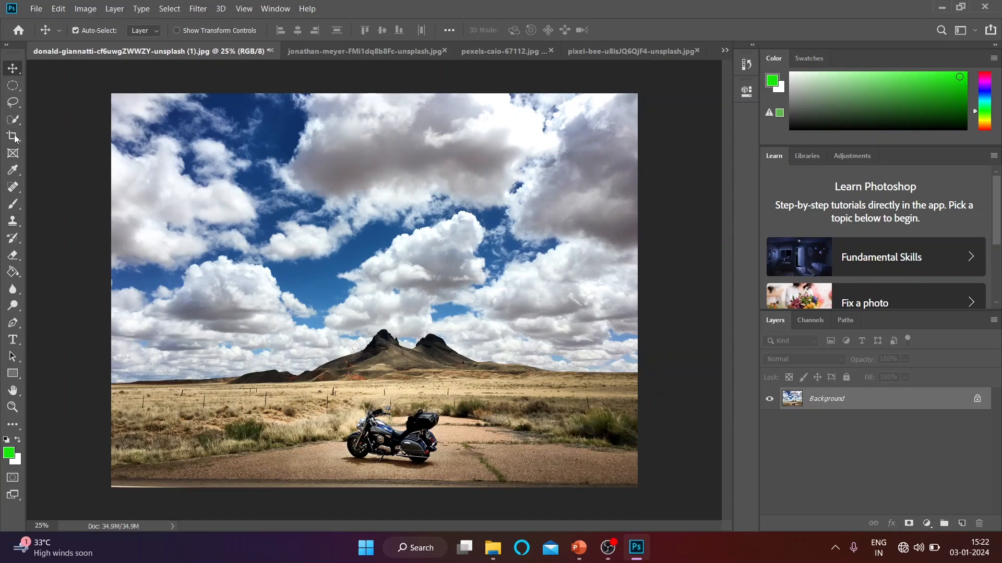
# Set the Crop tool to W x H x Resolution with a width of 5 in and a height of 4 in.
pyautogui.click(18, 138)
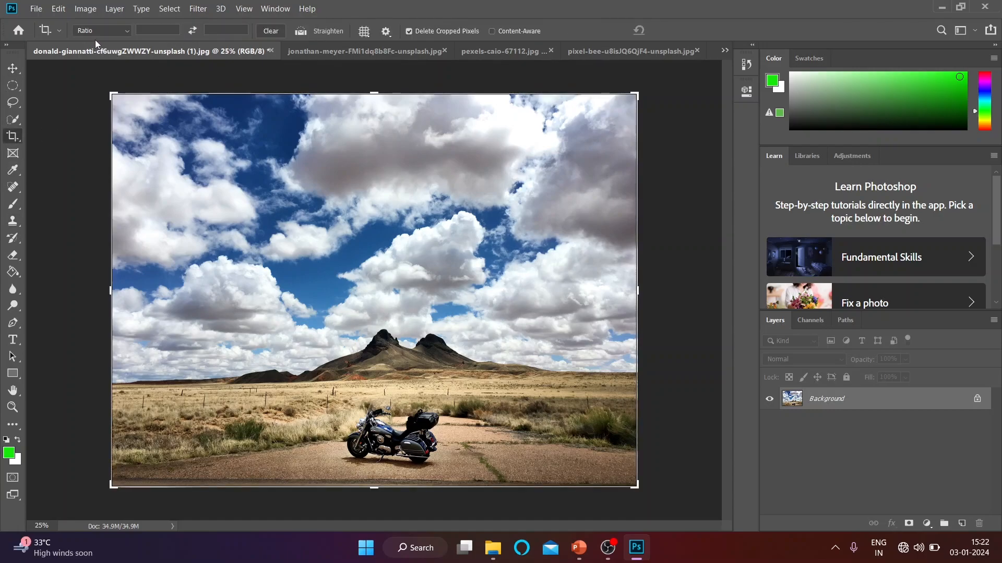
pyautogui.click(126, 30)
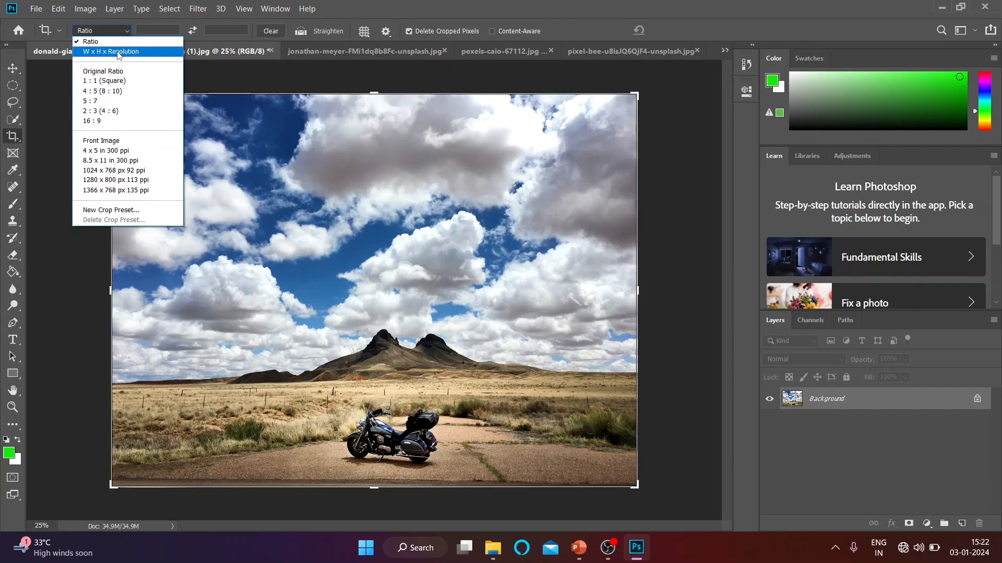
pyautogui.click(119, 52)
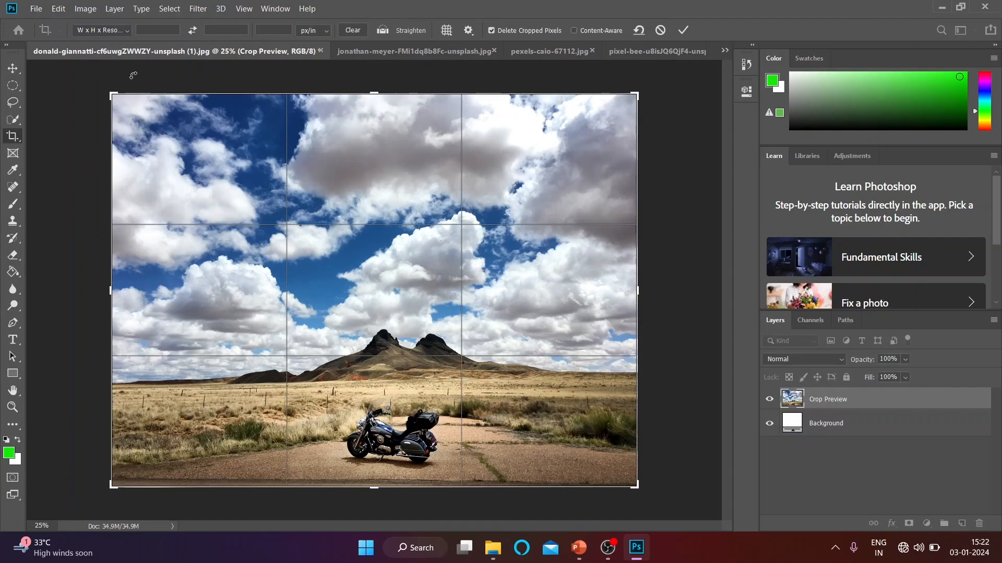
pyautogui.moveTo(111, 95)
pyautogui.mouseDown()
pyautogui.moveTo(184, 191)
pyautogui.moveTo(110, 94)
pyautogui.mouseUp()
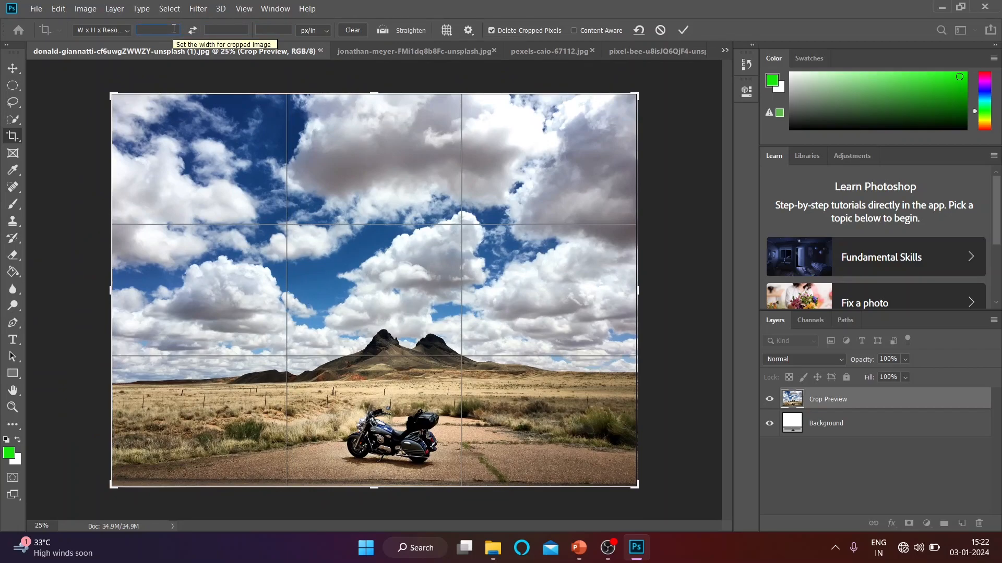
pyautogui.write('in')
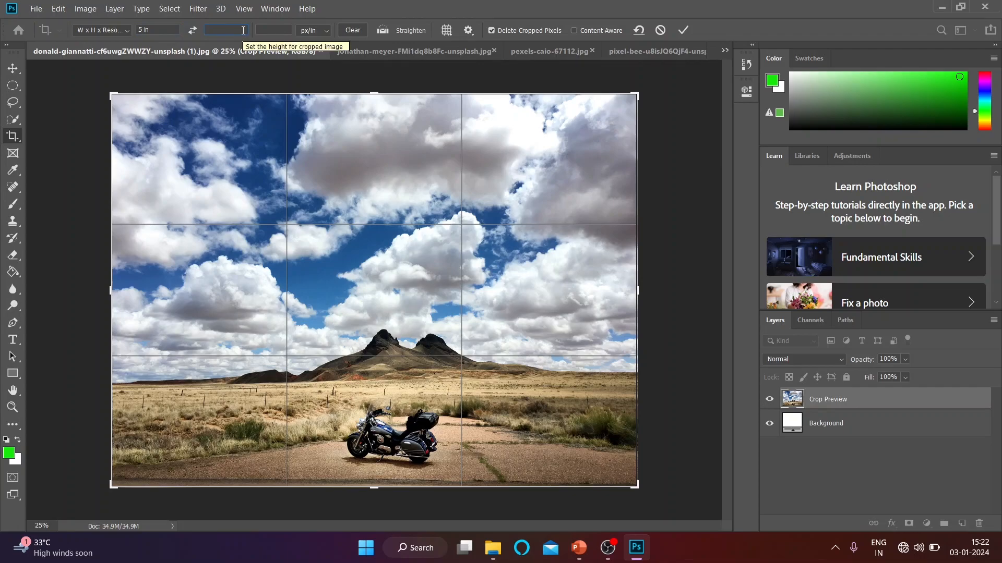
pyautogui.write('4')
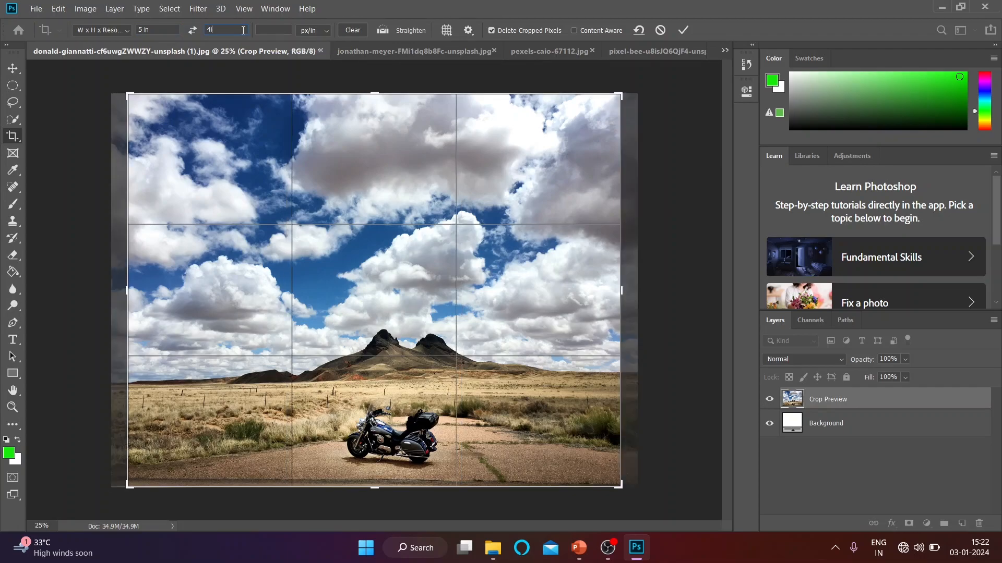
pyautogui.write('inch')
pyautogui.press('Return')
# Shrink the 5 by 4 inch crop frame, reposition the photo inside it and apply the crop.
pyautogui.click(271, 34)
pyautogui.moveTo(129, 96); pyautogui.dragTo(160, 121)
pyautogui.moveTo(332, 244)
pyautogui.mouseDown()
pyautogui.moveTo(278, 232)
pyautogui.moveTo(356, 254)
pyautogui.moveTo(345, 248)
pyautogui.mouseUp()
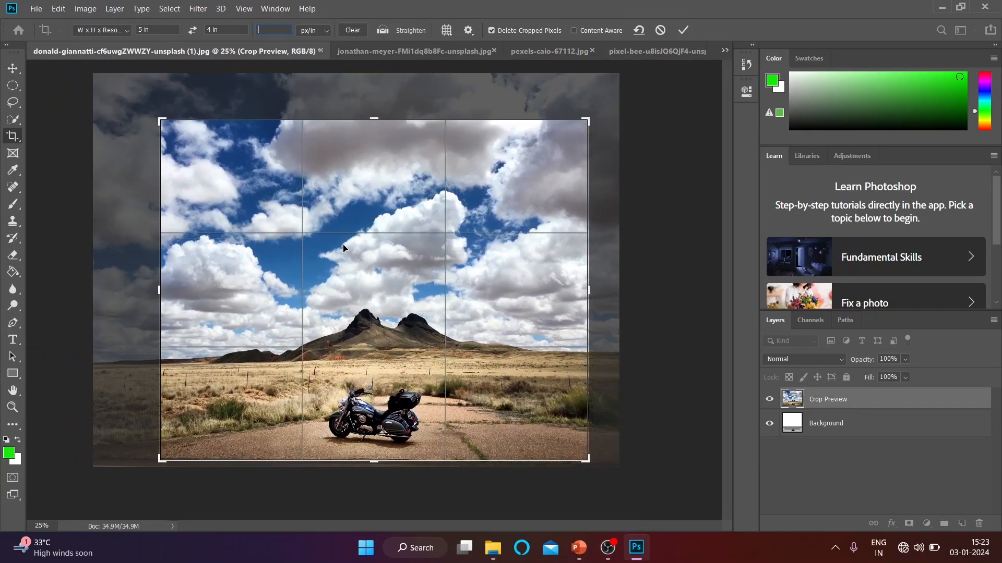
pyautogui.click(679, 30)
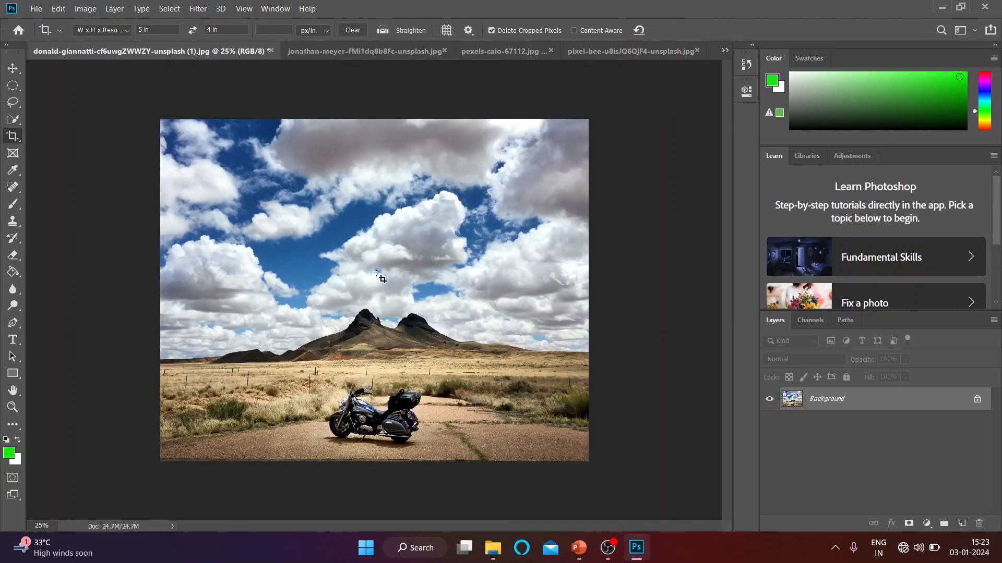
# Check the cropped photo's dimensions in Image Size, close it without changes and undo the crop.
pyautogui.click(77, 9)
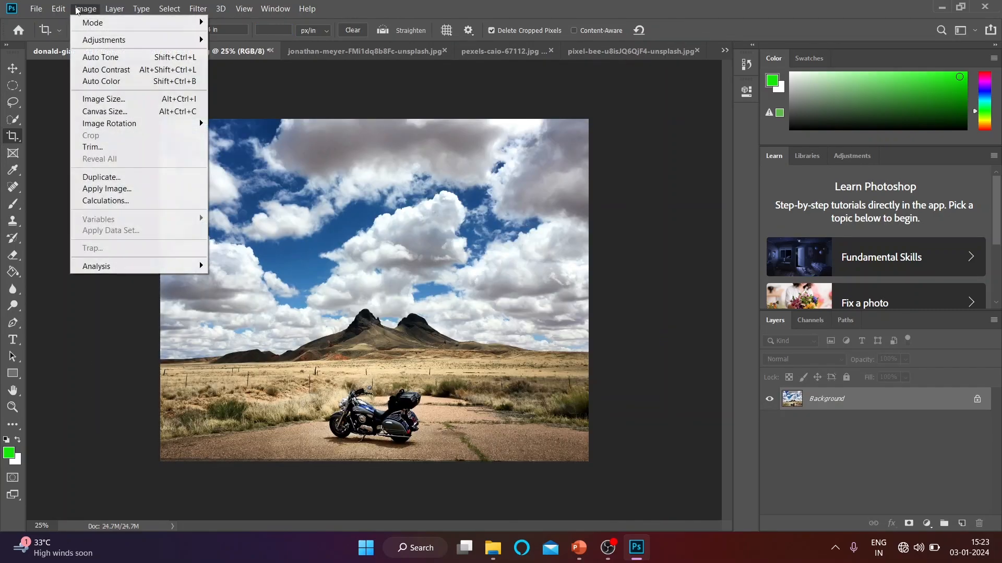
pyautogui.click(110, 102)
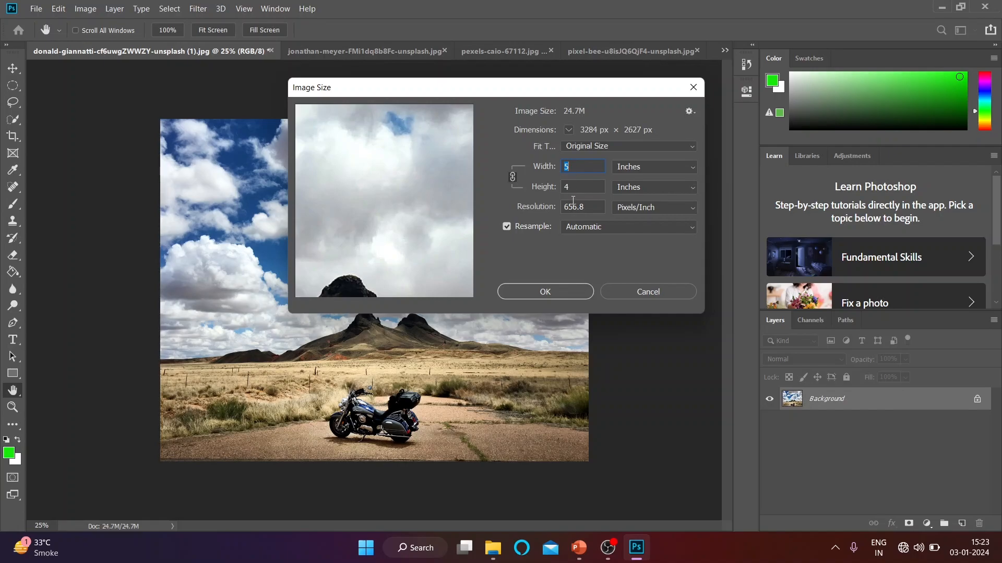
pyautogui.click(620, 290)
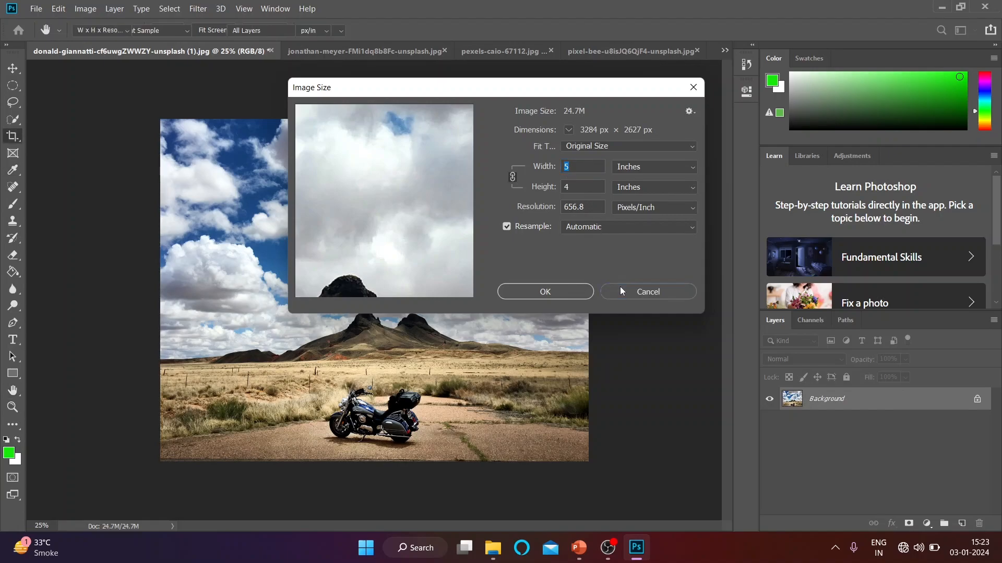
pyautogui.hotkey('ctrl', 'z')
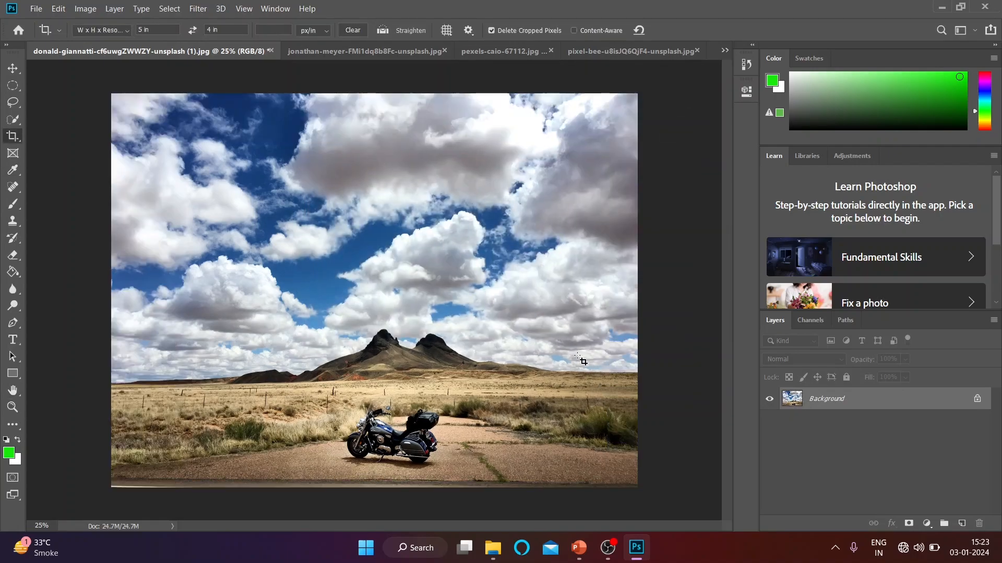
# Try the Original Ratio, 1 : 1 (Square) and 5 : 7 crop presets on the desert photo.
pyautogui.click(128, 28)
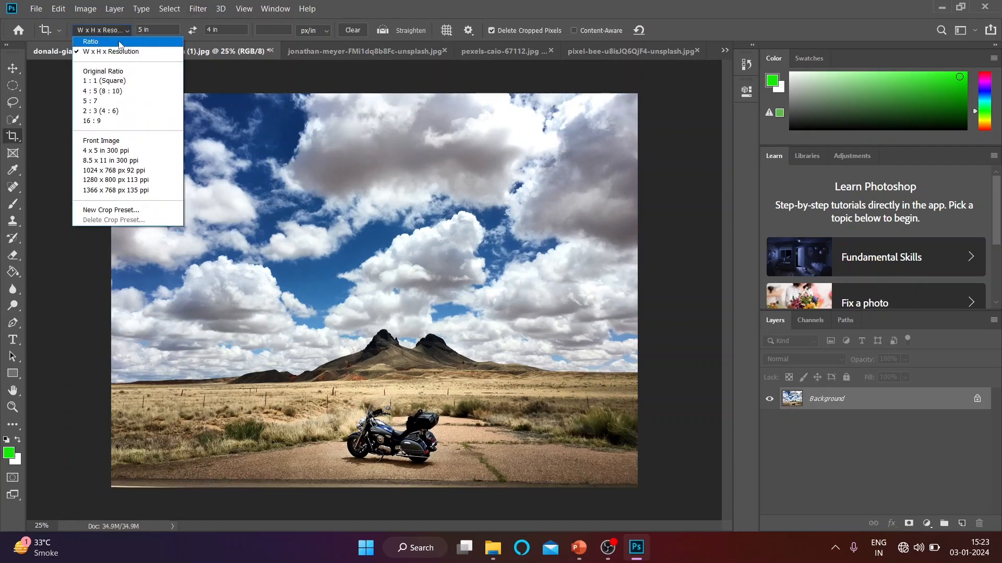
pyautogui.click(106, 73)
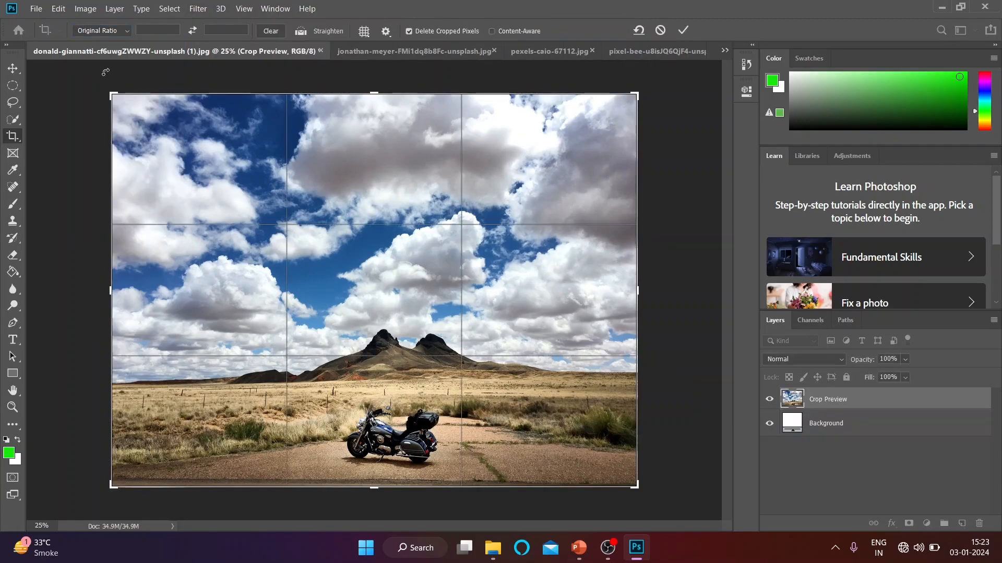
pyautogui.click(122, 32)
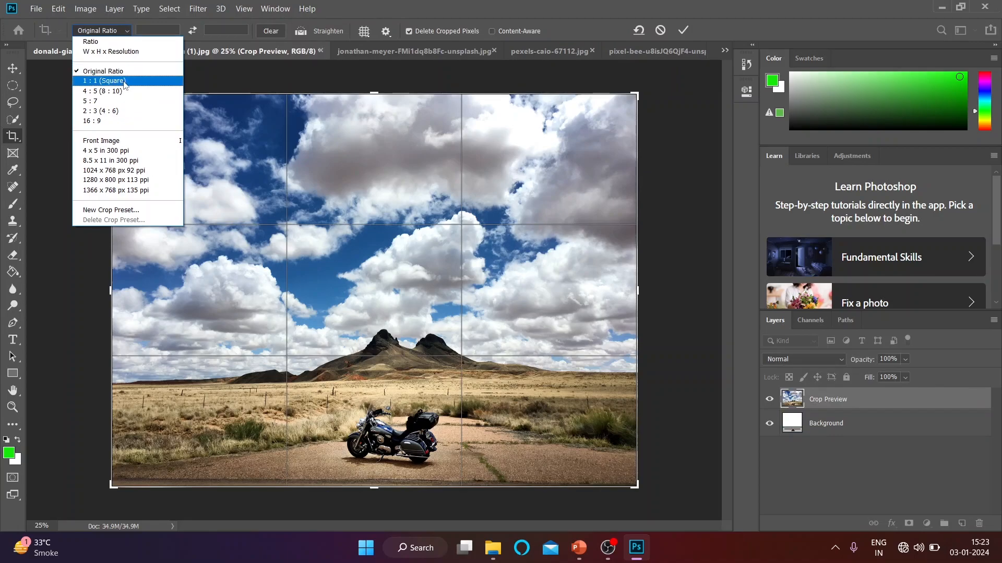
pyautogui.click(125, 82)
pyautogui.moveTo(177, 94)
pyautogui.mouseDown()
pyautogui.moveTo(254, 221)
pyautogui.moveTo(128, 138)
pyautogui.moveTo(240, 239)
pyautogui.moveTo(120, 180)
pyautogui.moveTo(99, 157)
pyautogui.mouseUp()
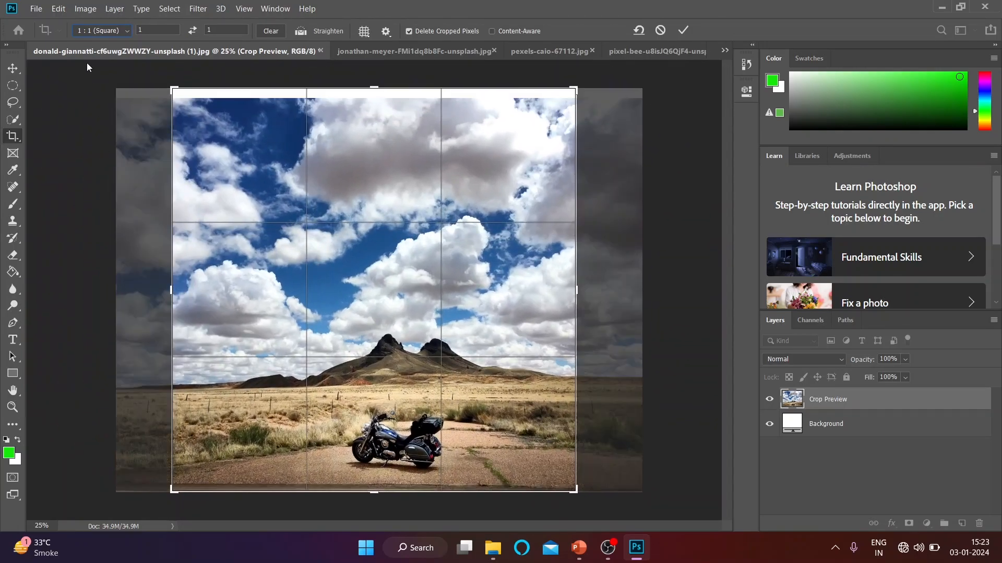
pyautogui.click(120, 32)
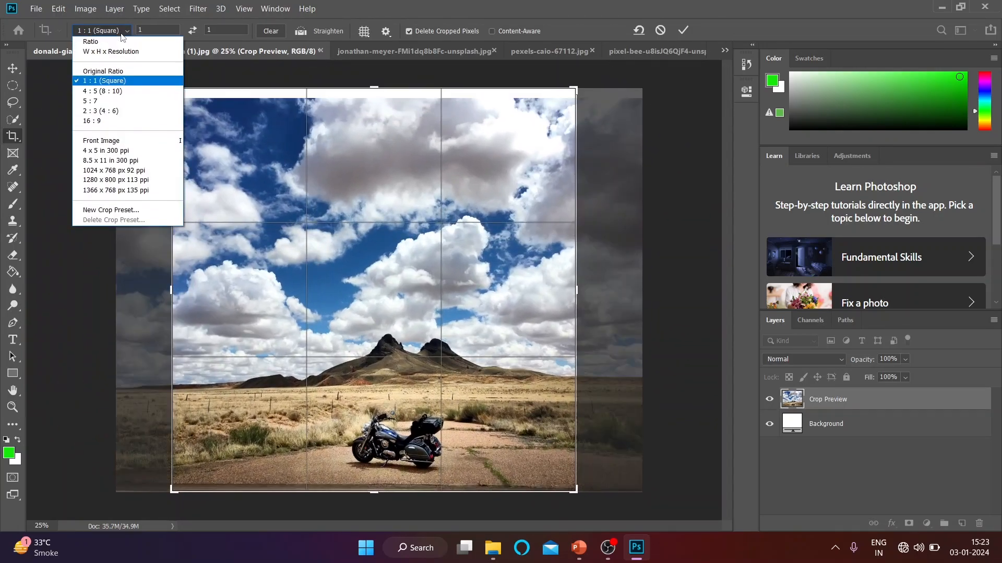
pyautogui.click(107, 101)
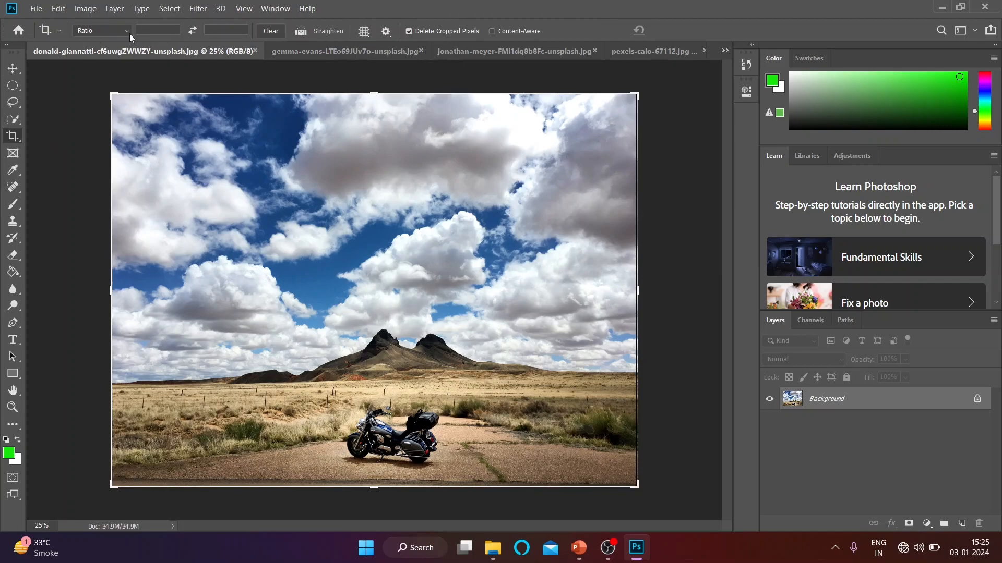
# Set the crop preset to 2 : 3 (4 : 6) and shrink the frame around the mountains and motorcycle.
pyautogui.click(129, 33)
pyautogui.click(127, 33)
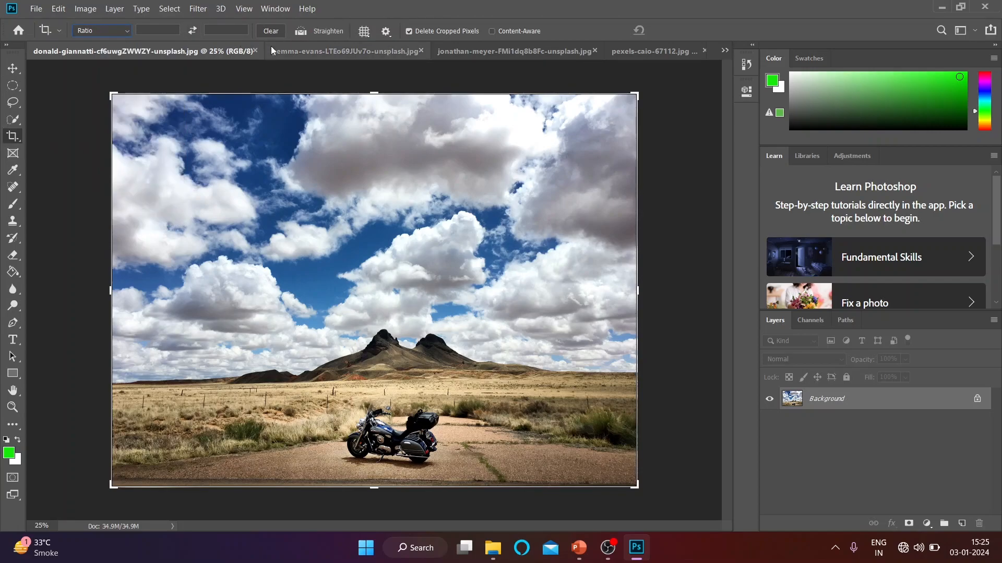
pyautogui.click(130, 31)
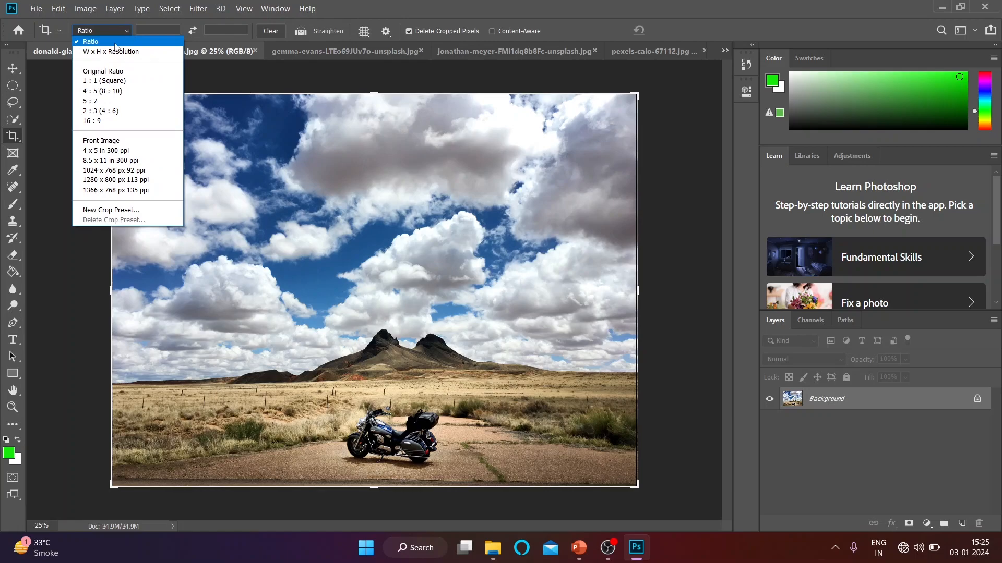
pyautogui.click(102, 111)
pyautogui.moveTo(260, 99); pyautogui.dragTo(293, 124)
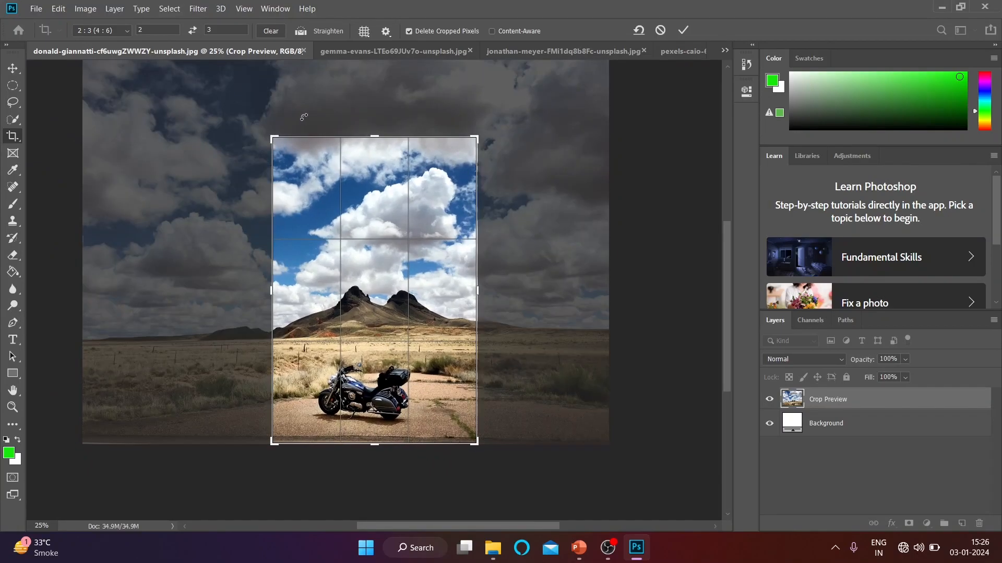
# Switch the crop preset to Ratio, clear its values and enlarge the crop frame over nearly the whole desert photo.
pyautogui.click(116, 25)
pyautogui.click(116, 39)
pyautogui.moveTo(272, 137); pyautogui.dragTo(125, 125)
pyautogui.moveTo(339, 190); pyautogui.dragTo(254, 246)
pyautogui.click(272, 31)
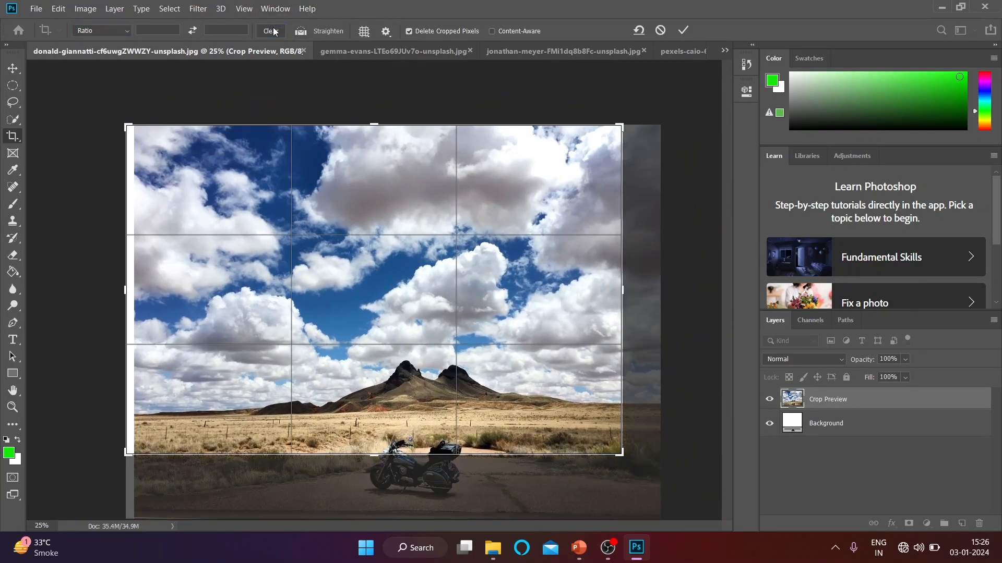
pyautogui.moveTo(622, 454); pyautogui.dragTo(645, 484)
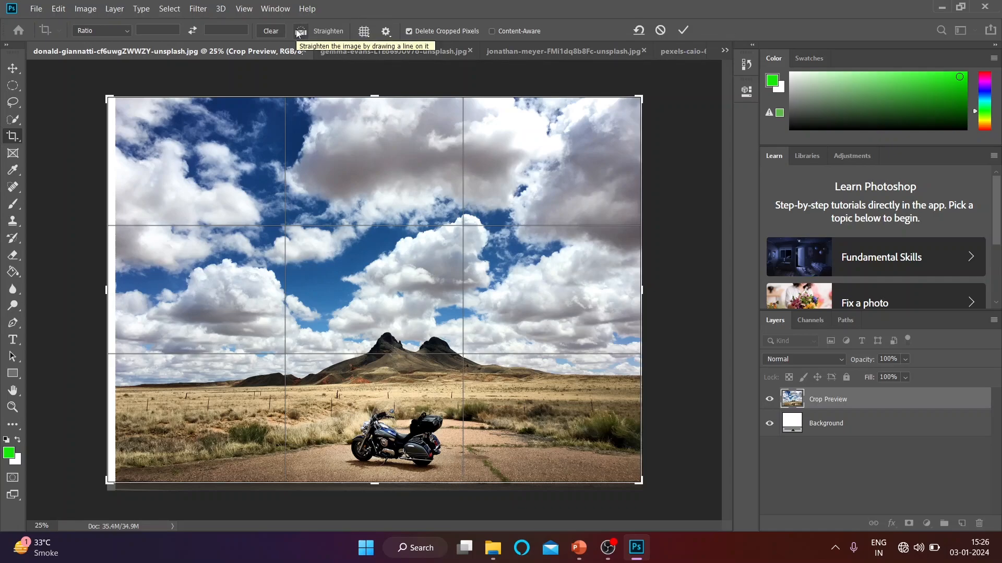
# Try a crop around the wooden post in the Cycle Route sign photo, and undo it.
pyautogui.click(353, 51)
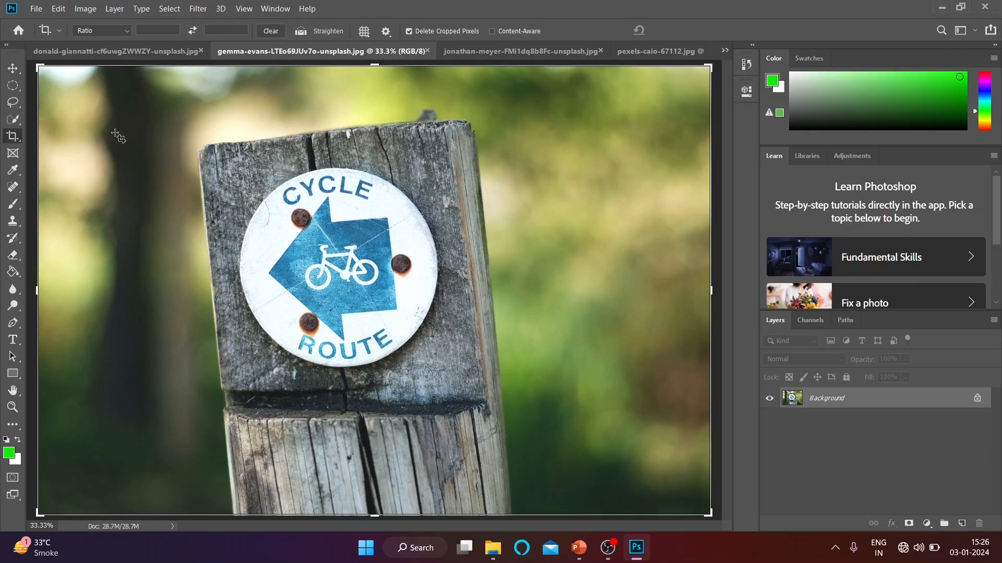
pyautogui.moveTo(175, 125); pyautogui.dragTo(566, 517)
pyautogui.click(684, 31)
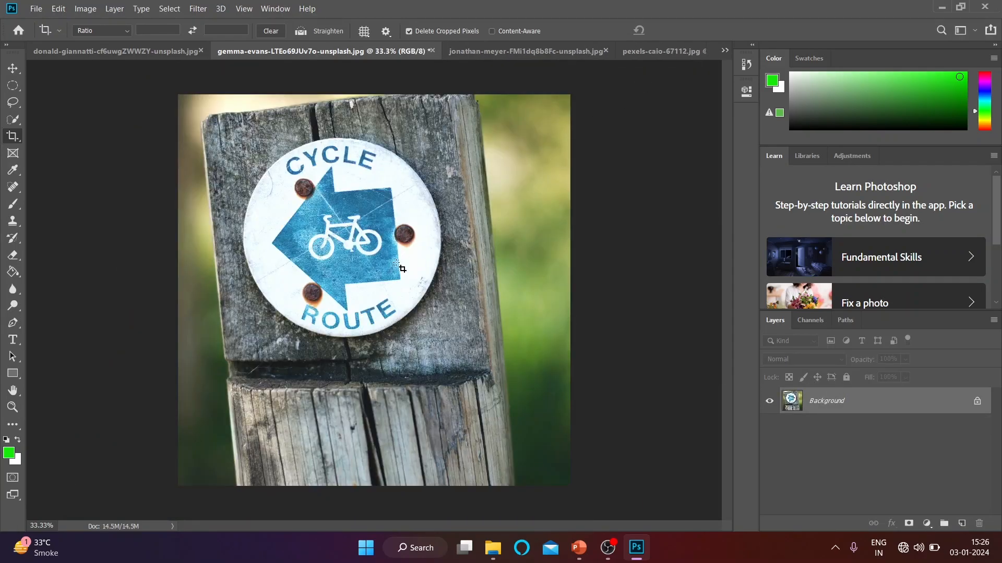
pyautogui.hotkey('ctrl', 'z')
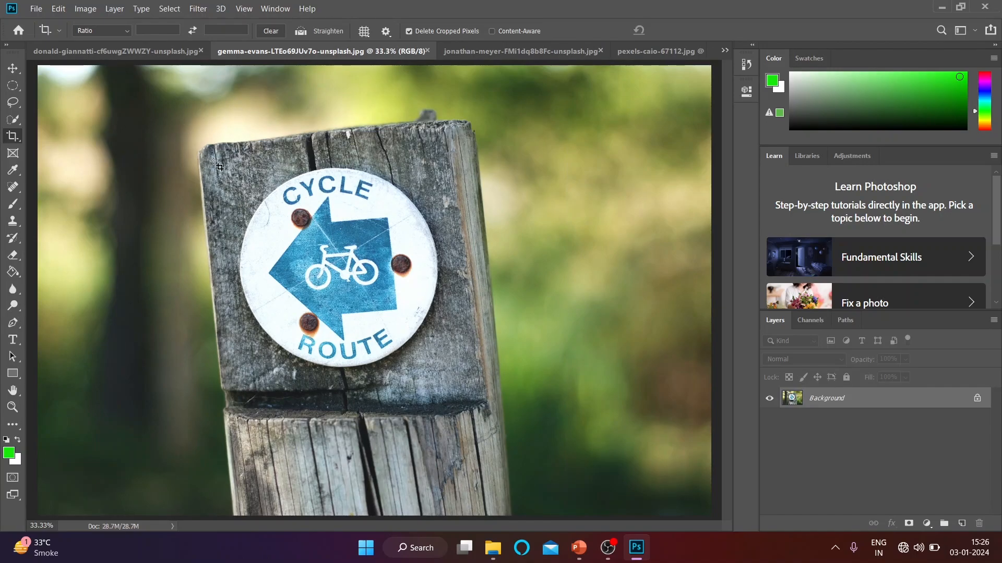
# Try cropping the Cycle Route photo while straightening it along the post's upper edge, and undo the result.
pyautogui.moveTo(156, 110); pyautogui.dragTo(592, 514)
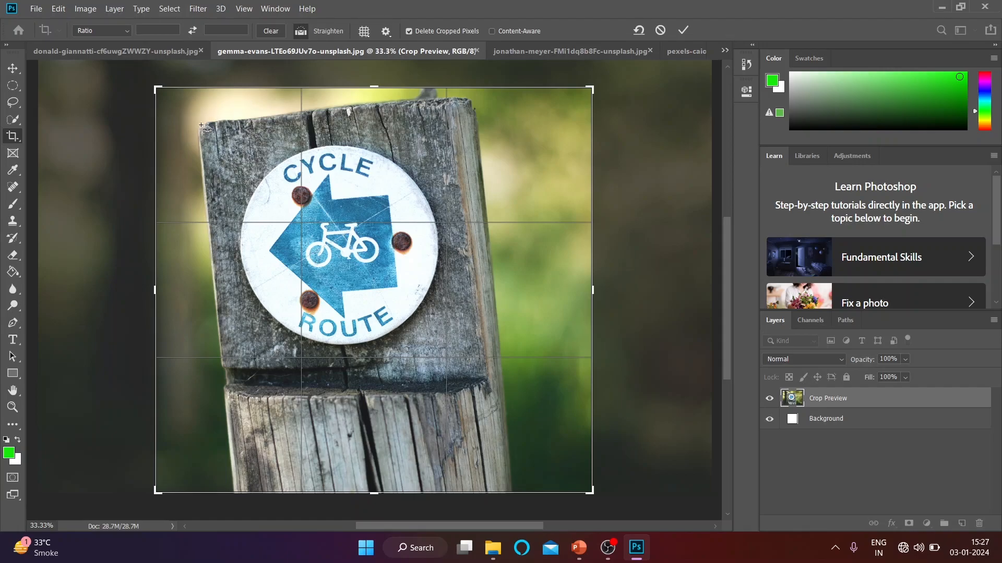
pyautogui.moveTo(203, 126); pyautogui.dragTo(461, 93)
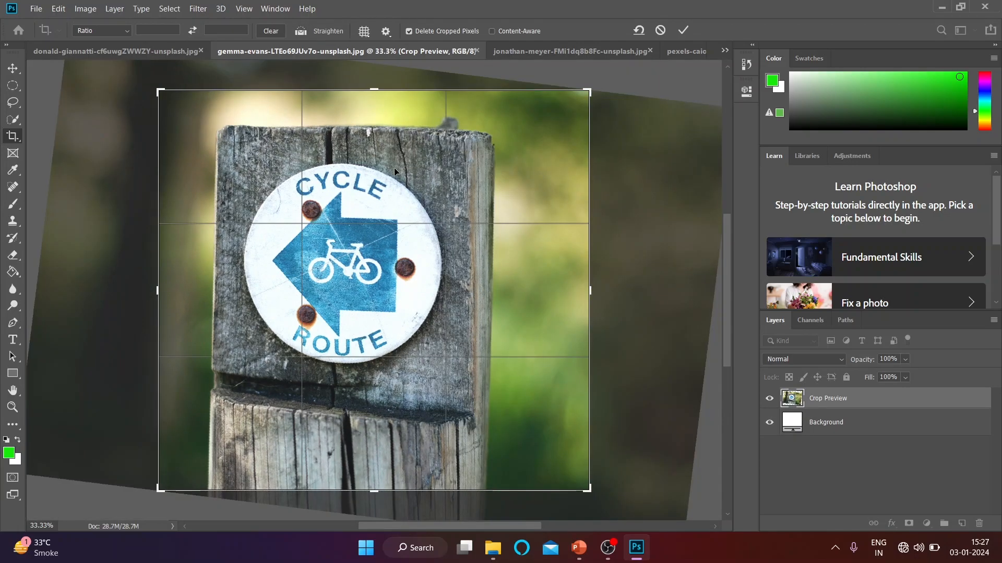
pyautogui.click(684, 29)
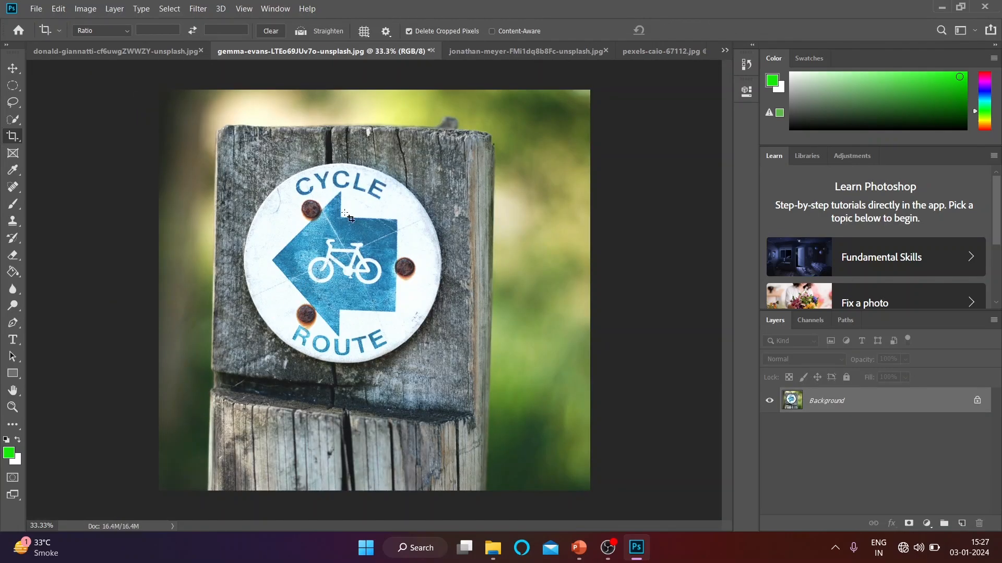
pyautogui.hotkey('ctrl', 'z')
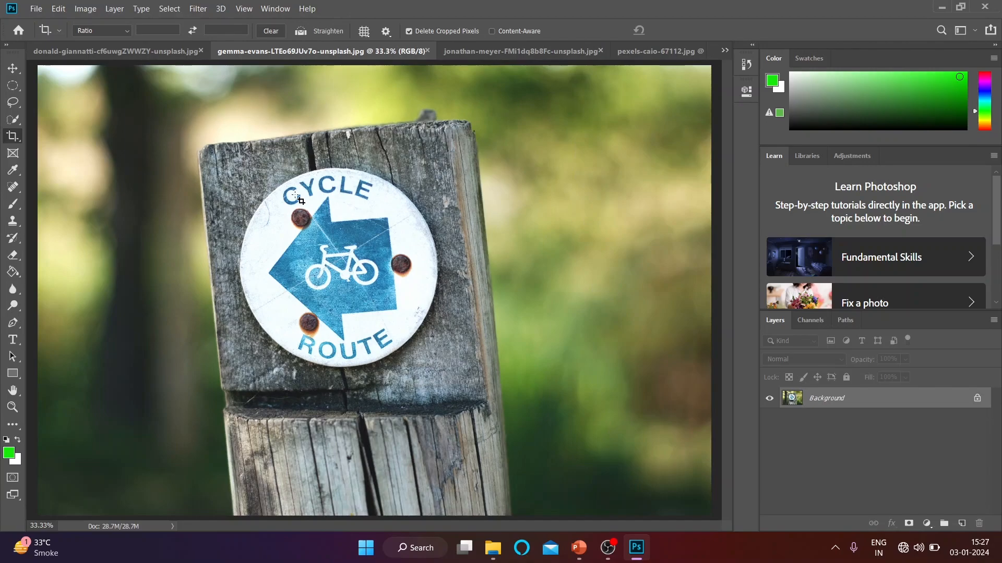
# Return to the desert motorcycle photo and set the crop overlay guide to Grid.
pyautogui.hotkey('ctrl', 'shift', 'Tab')
pyautogui.click(364, 31)
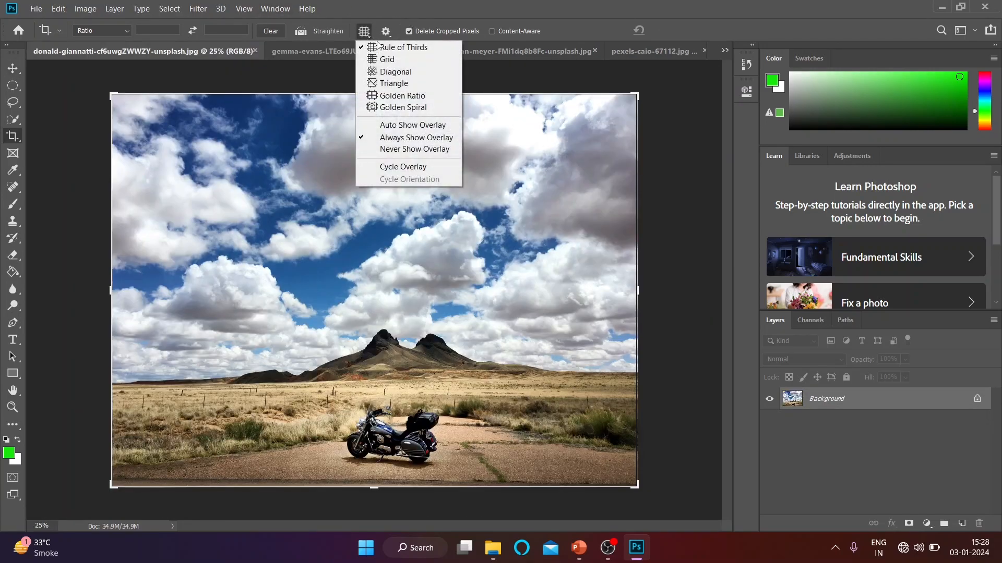
pyautogui.click(378, 47)
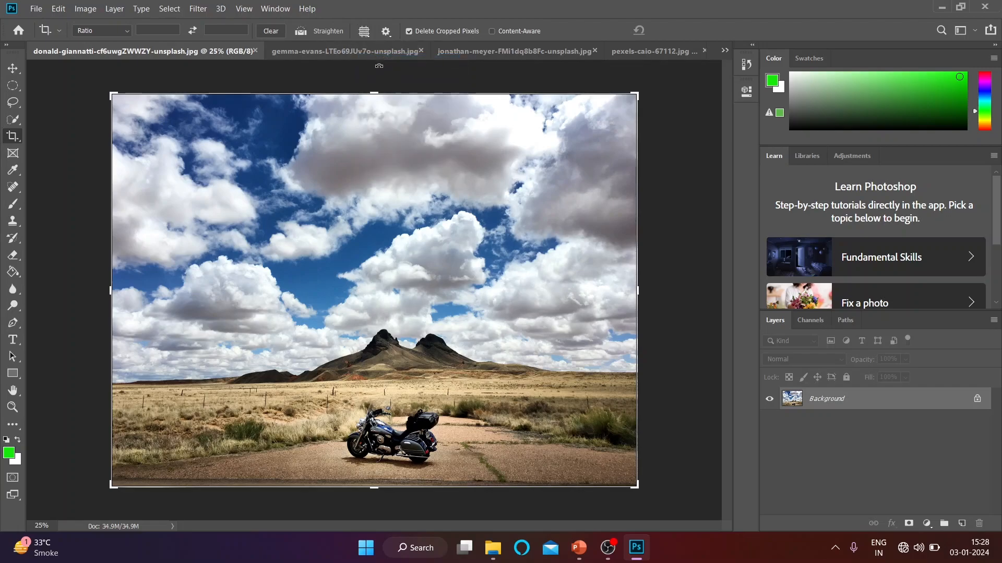
# Switch the crop overlay guide from Grid to Rule of Thirds on the desert photo.
pyautogui.click(323, 200)
pyautogui.click(365, 32)
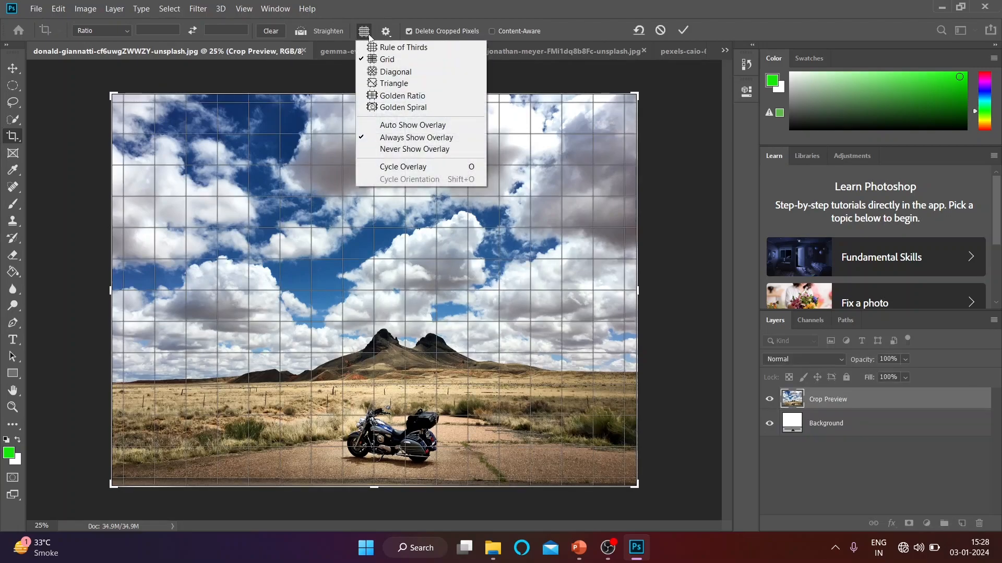
pyautogui.click(372, 47)
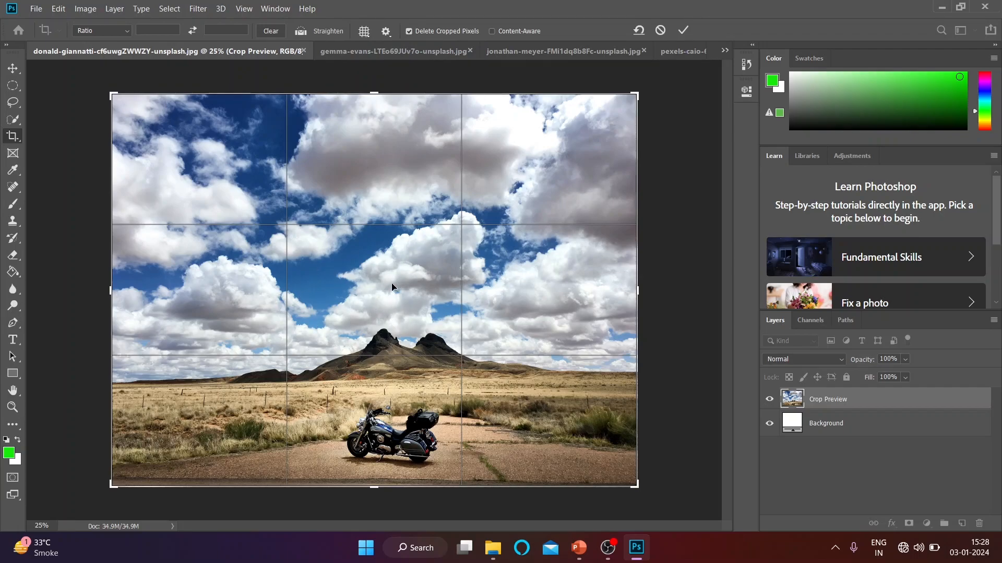
# Try cropping the desert photo tightly around the motorcycle and mountains using the thirds guide, and undo the crop.
pyautogui.moveTo(406, 279)
pyautogui.mouseDown()
pyautogui.moveTo(402, 315)
pyautogui.moveTo(422, 285)
pyautogui.moveTo(401, 295)
pyautogui.moveTo(402, 286)
pyautogui.mouseUp()
pyautogui.moveTo(402, 286); pyautogui.dragTo(402, 286)
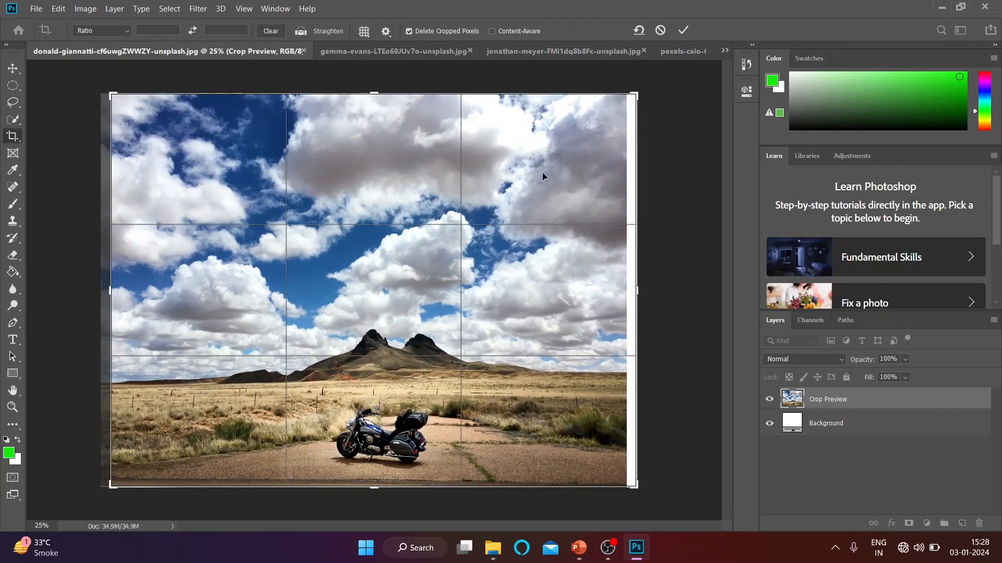
pyautogui.moveTo(633, 95); pyautogui.dragTo(532, 203)
pyautogui.moveTo(443, 287); pyautogui.dragTo(327, 285)
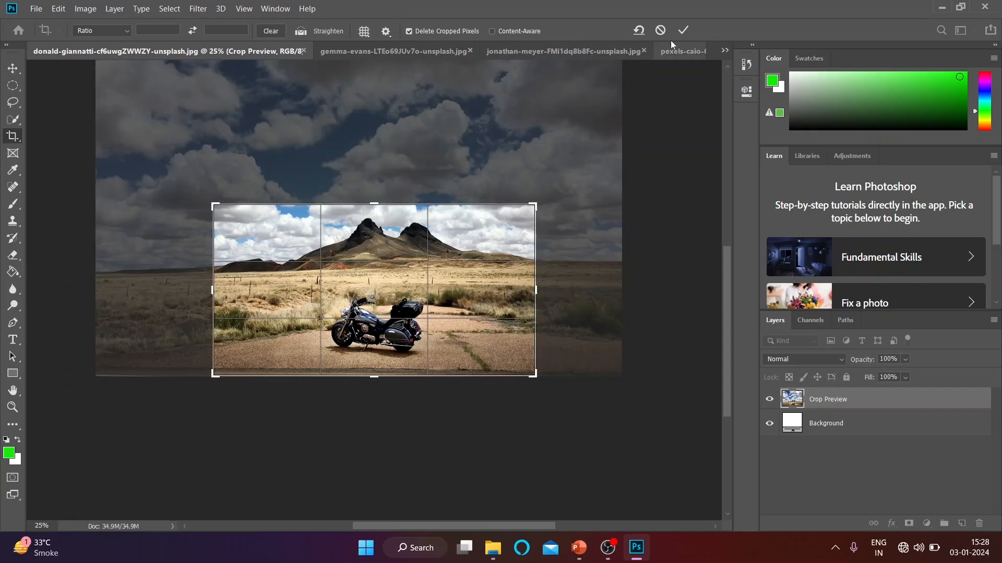
pyautogui.click(682, 30)
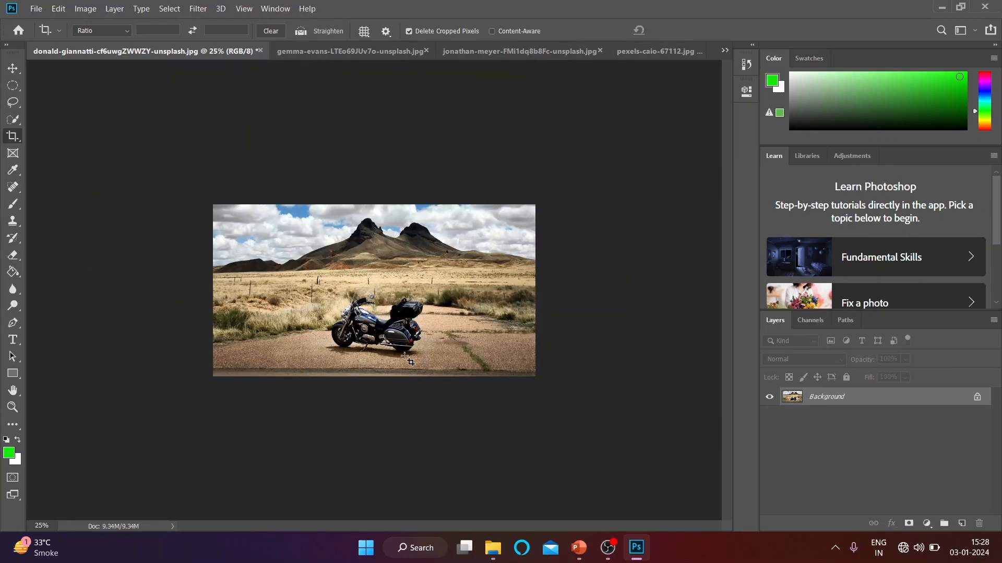
pyautogui.hotkey('ctrl', 'z')
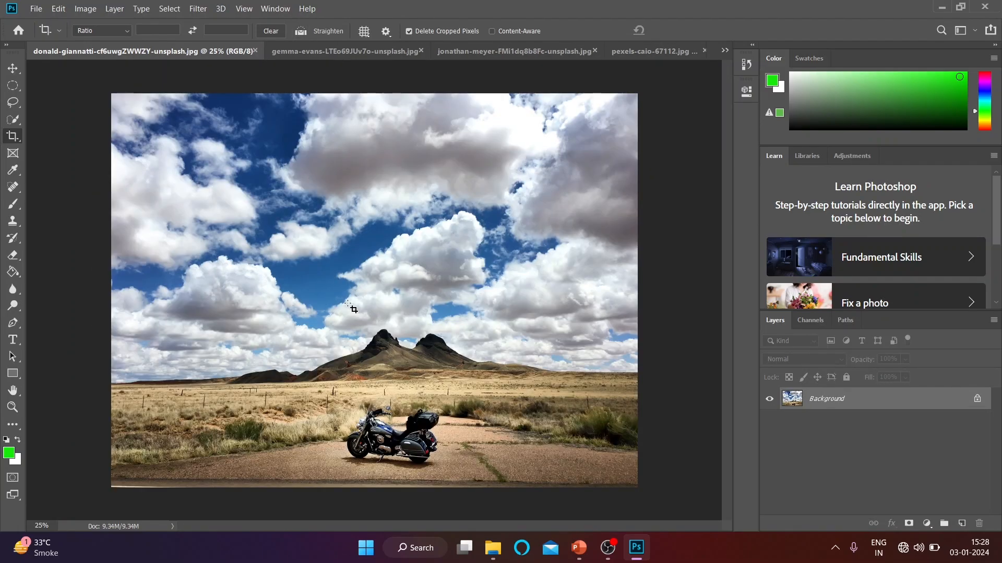
# Set the crop overlay guide to Golden Ratio and try a crop frame over the middle of the desert photo.
pyautogui.click(364, 31)
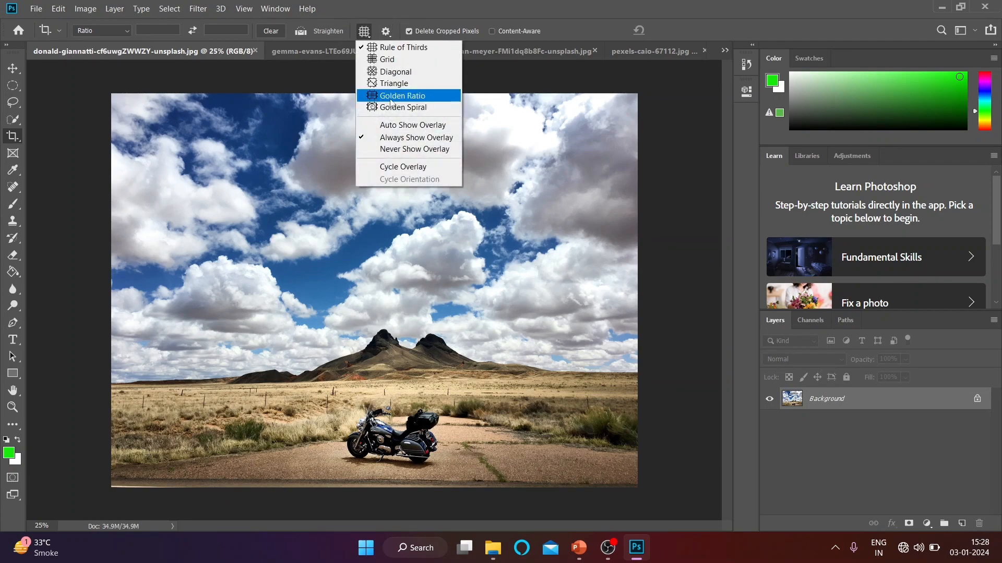
pyautogui.click(395, 99)
pyautogui.click(367, 33)
pyautogui.click(263, 208)
pyautogui.moveTo(252, 186); pyautogui.dragTo(552, 450)
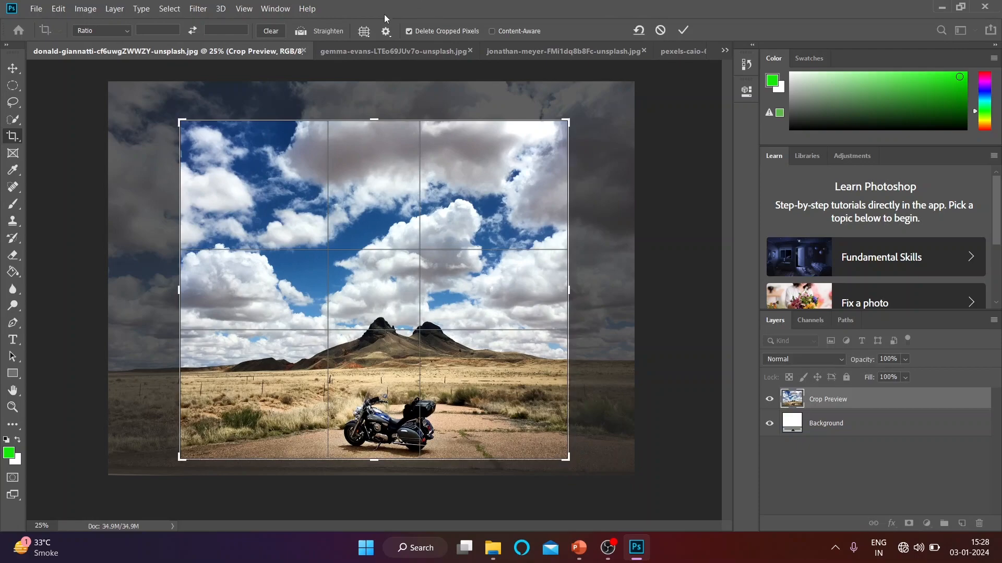
pyautogui.press('Return')
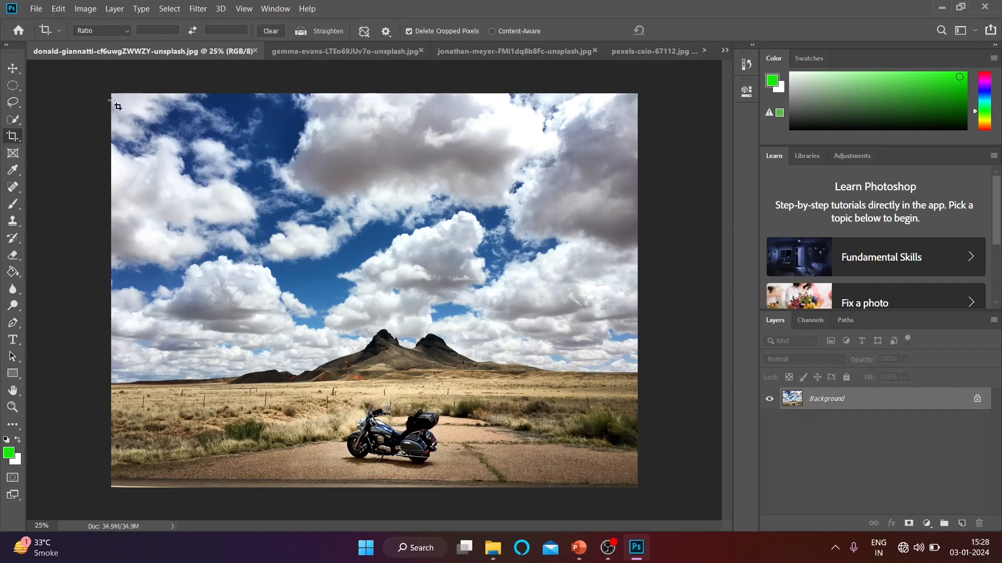
# Crop the desert photo to a frame slightly inside its edges.
pyautogui.moveTo(142, 138); pyautogui.dragTo(579, 472)
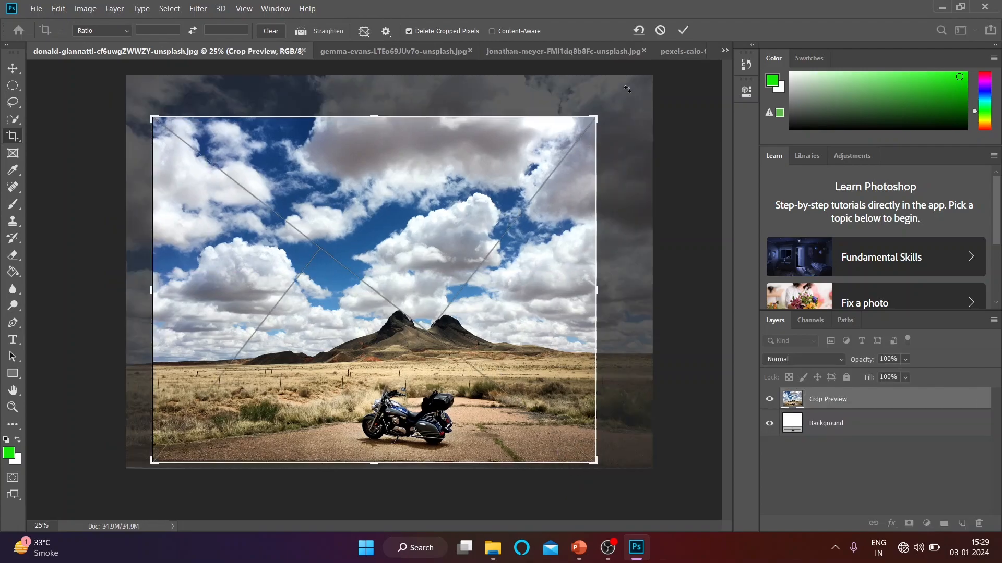
pyautogui.click(682, 31)
# Convert the cropped background to a normal layer, move it within the canvas, and undo back to the uncropped photo.
pyautogui.click(13, 69)
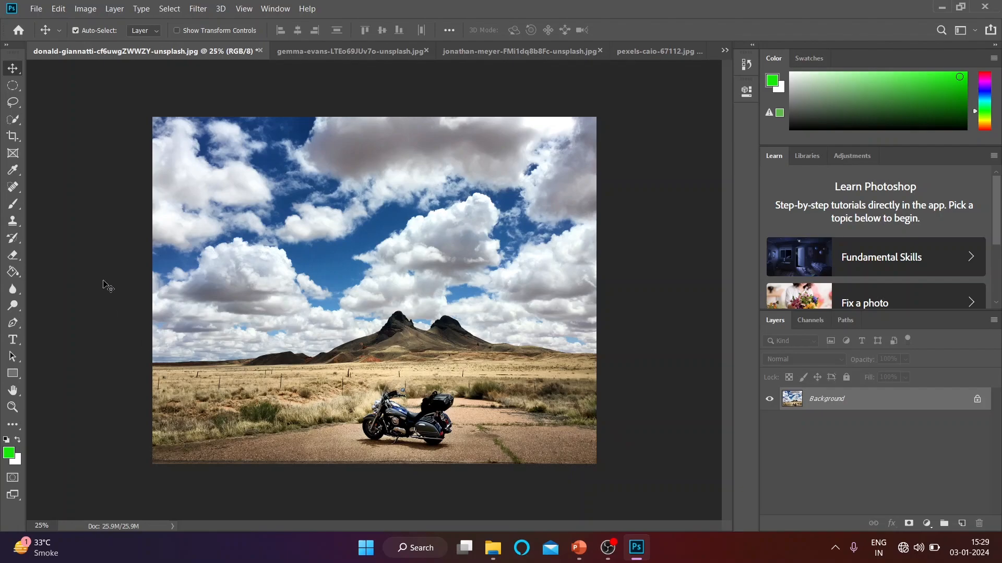
pyautogui.moveTo(321, 320); pyautogui.dragTo(372, 282)
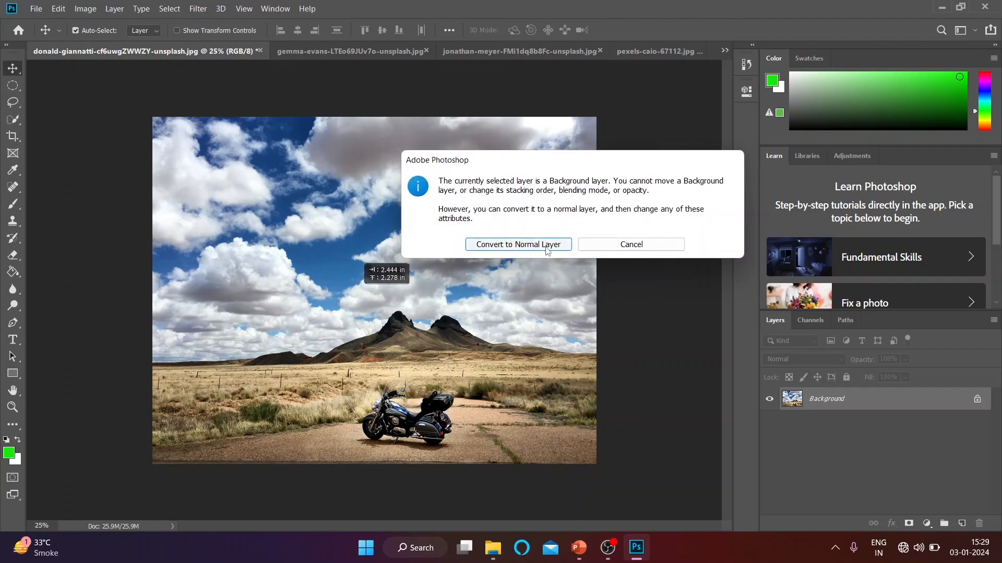
pyautogui.click(519, 246)
pyautogui.moveTo(470, 295); pyautogui.dragTo(446, 315)
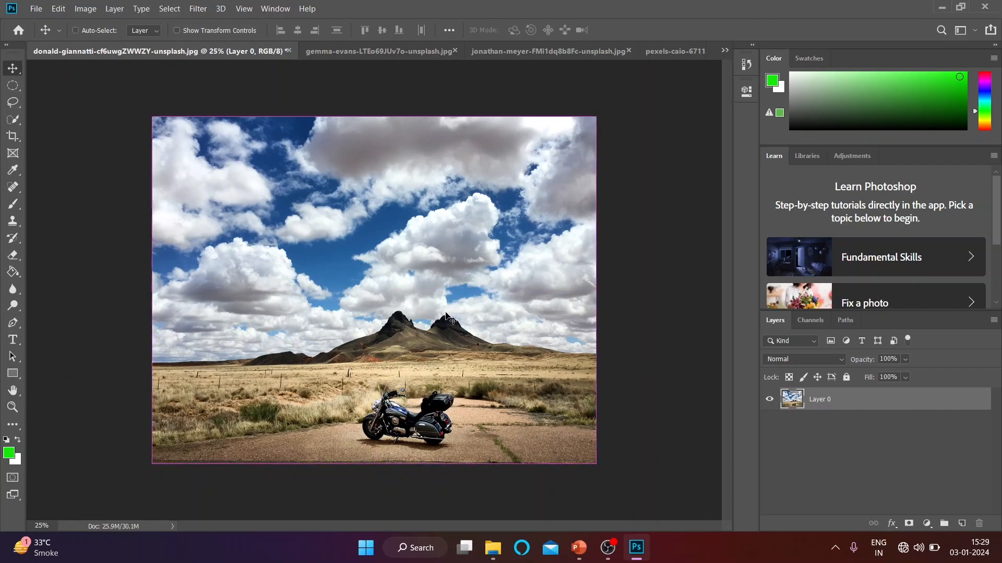
pyautogui.hotkey('ctrl', 'z')
pyautogui.hotkey('ctrl', 'z')
pyautogui.hotkey('ctrl', 'z')
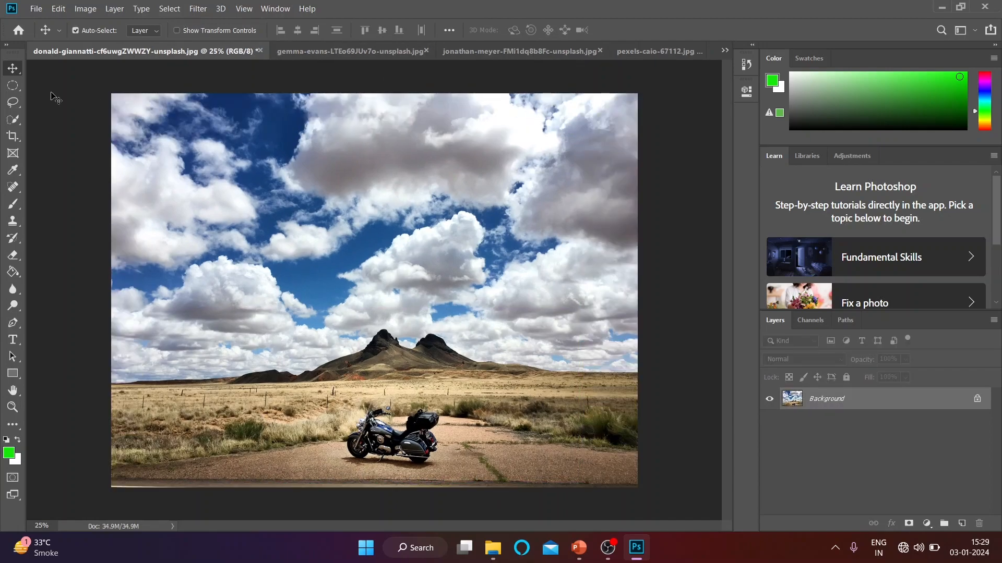
# Turn off Delete Cropped Pixels and crop the desert photo to a narrow frame around the mountains and motorcycle.
pyautogui.click(13, 137)
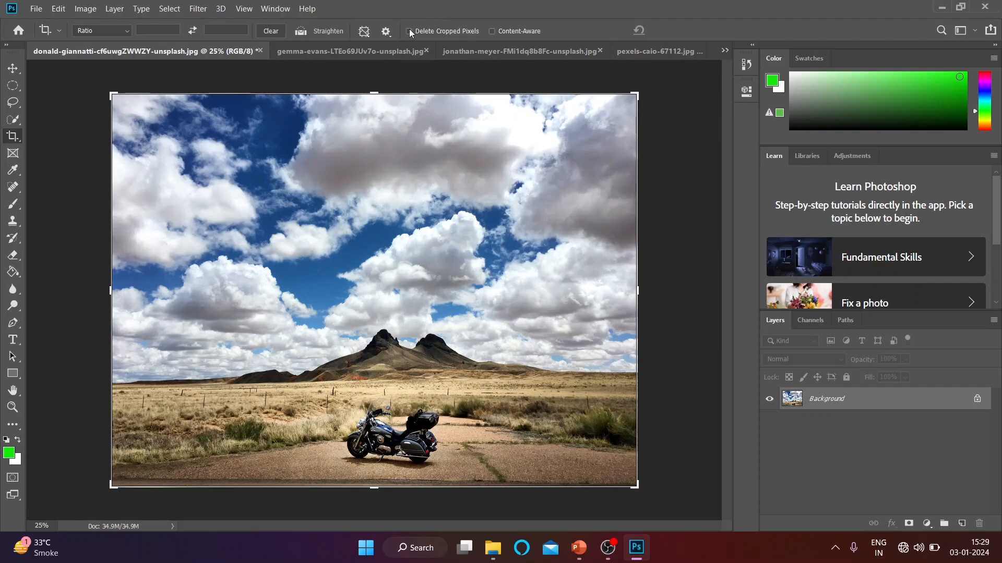
pyautogui.moveTo(282, 241); pyautogui.dragTo(493, 472)
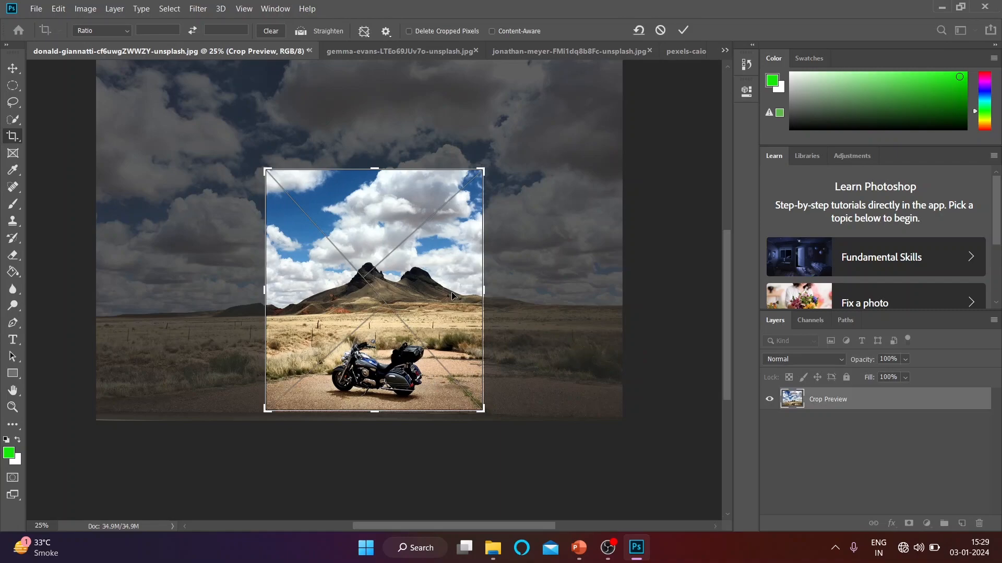
pyautogui.click(682, 30)
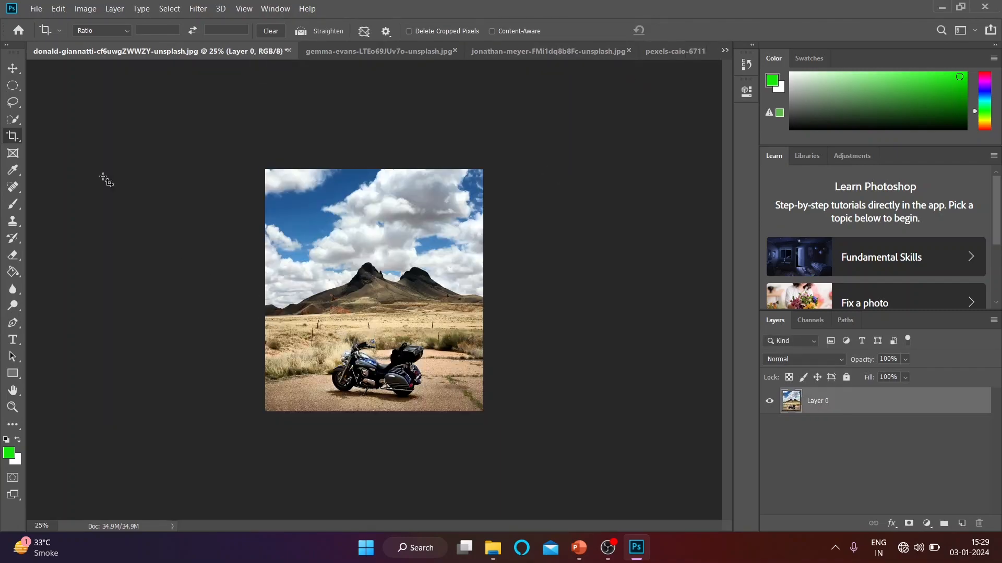
# Move the photo layer around inside the cropped canvas to check the hidden pixels, and undo back to the full photo.
pyautogui.click(12, 67)
pyautogui.moveTo(366, 298); pyautogui.dragTo(456, 362)
pyautogui.moveTo(343, 370); pyautogui.dragTo(428, 215)
pyautogui.moveTo(432, 350); pyautogui.dragTo(413, 334)
pyautogui.press('ctrl')
pyautogui.hotkey('ctrl', 'z')
pyautogui.hotkey('ctrl', 'z')
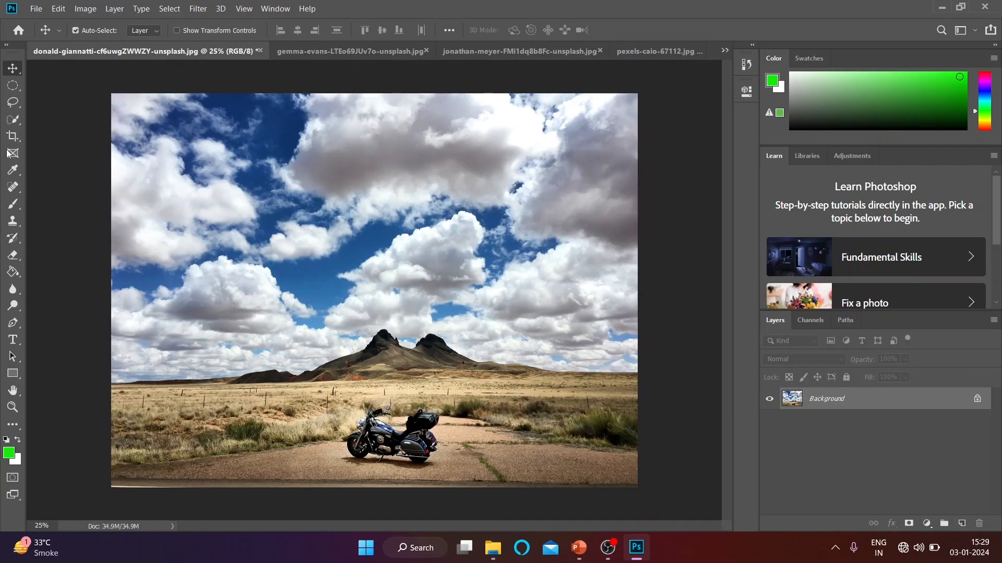
# Enable Content-Aware for the Crop tool and extend the desert photo upward above the sky.
pyautogui.click(13, 137)
pyautogui.click(410, 31)
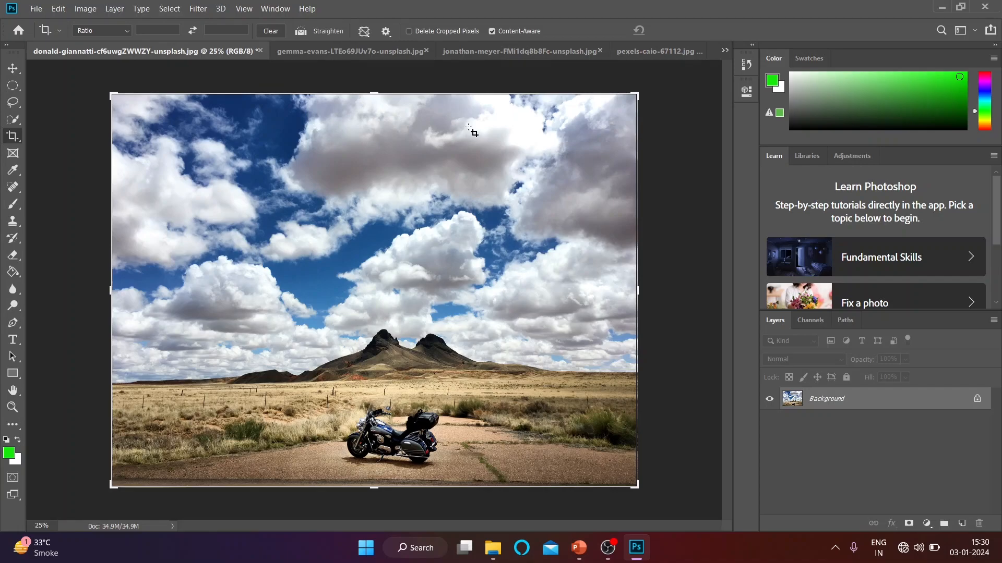
pyautogui.moveTo(374, 94); pyautogui.dragTo(378, 69)
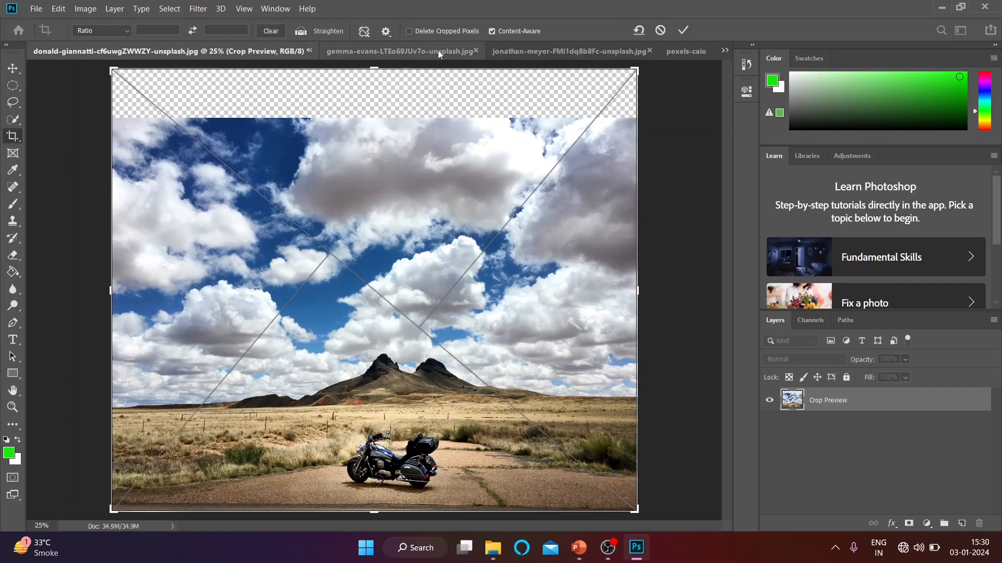
pyautogui.click(491, 32)
pyautogui.click(683, 30)
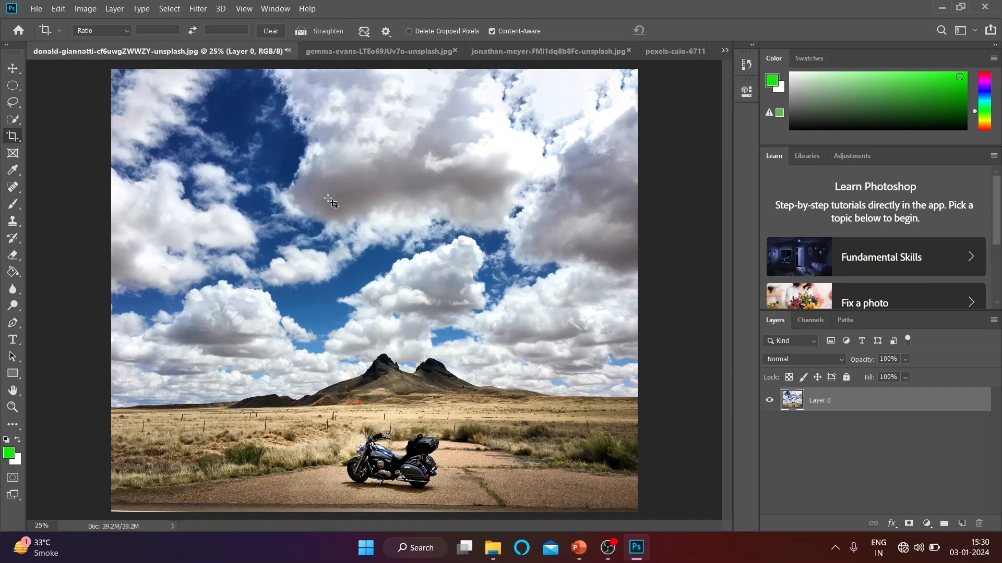
# Switch to the Cycle Route sign photo and extend its right side with a content-aware crop.
pyautogui.press('v')
pyautogui.click(337, 51)
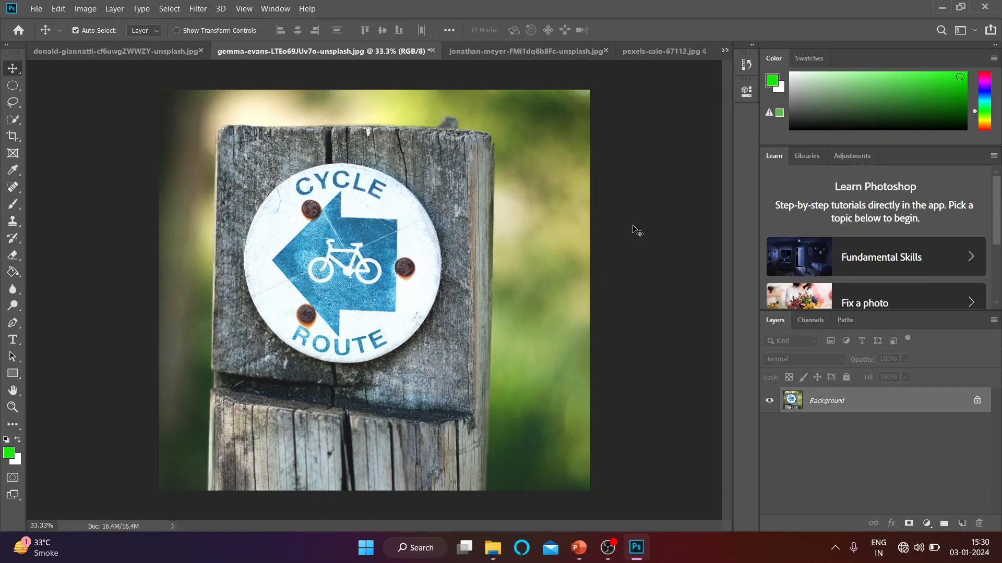
pyautogui.click(13, 136)
pyautogui.moveTo(590, 290); pyautogui.dragTo(659, 291)
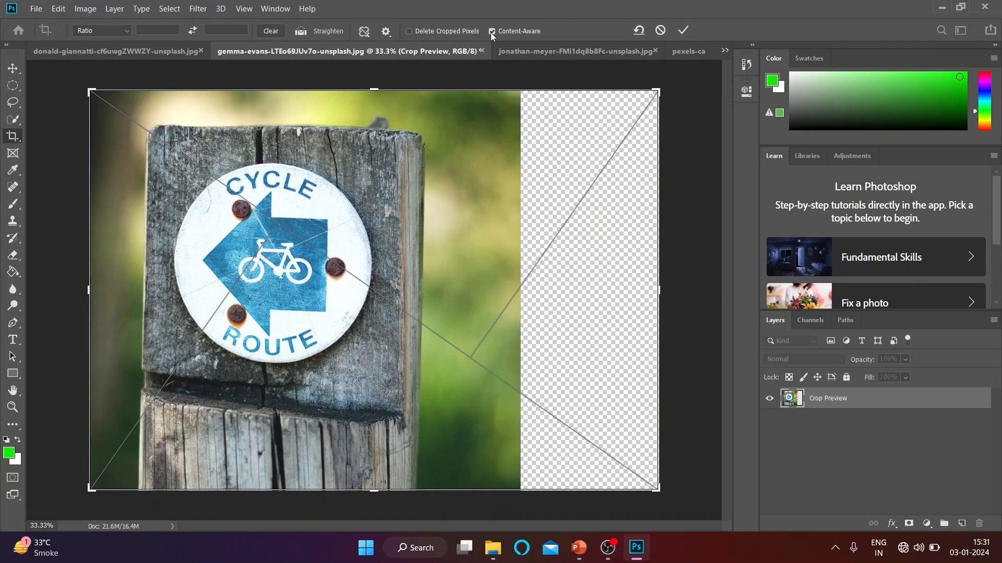
pyautogui.click(684, 29)
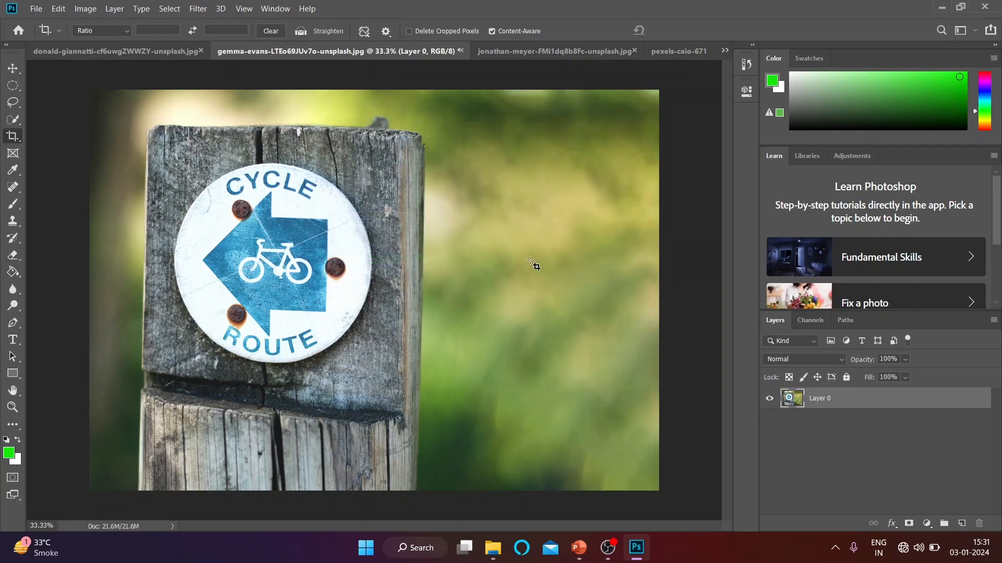
# Return to the desert photo and look at the available crop tool variants.
pyautogui.click(115, 55)
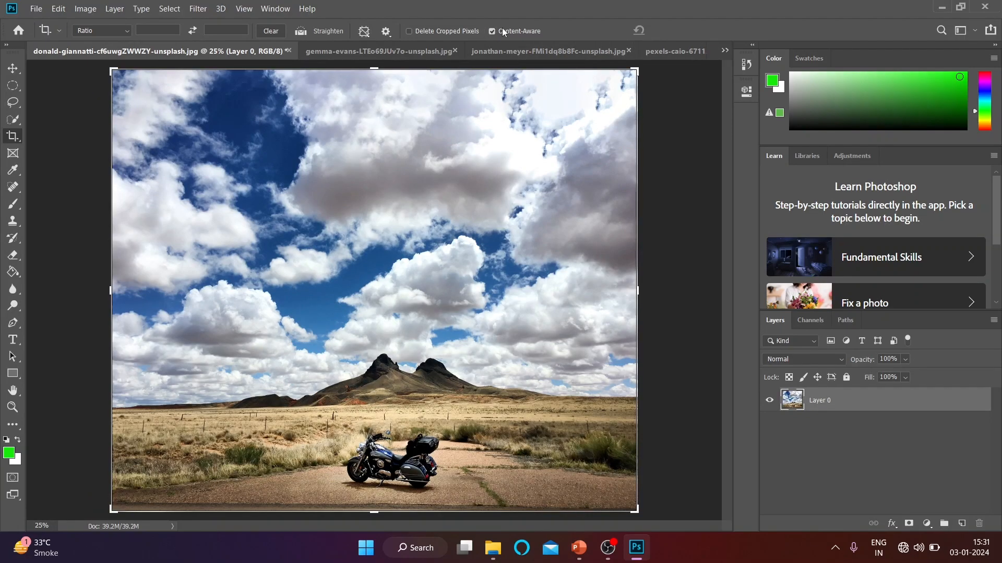
pyautogui.rightClick(23, 143)
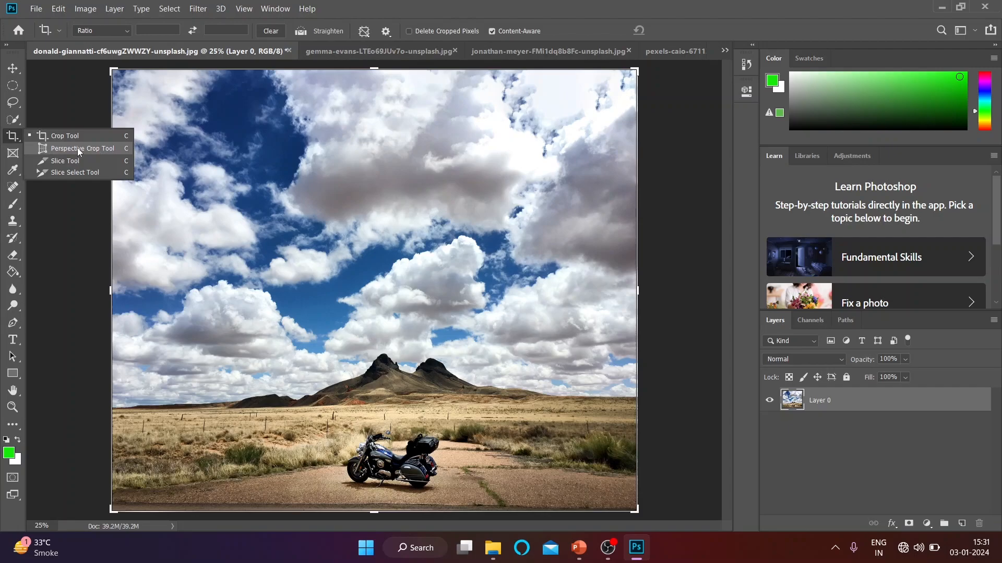
# Switch to the open book photo and crop it closely around the book with the Crop tool.
pyautogui.click(508, 50)
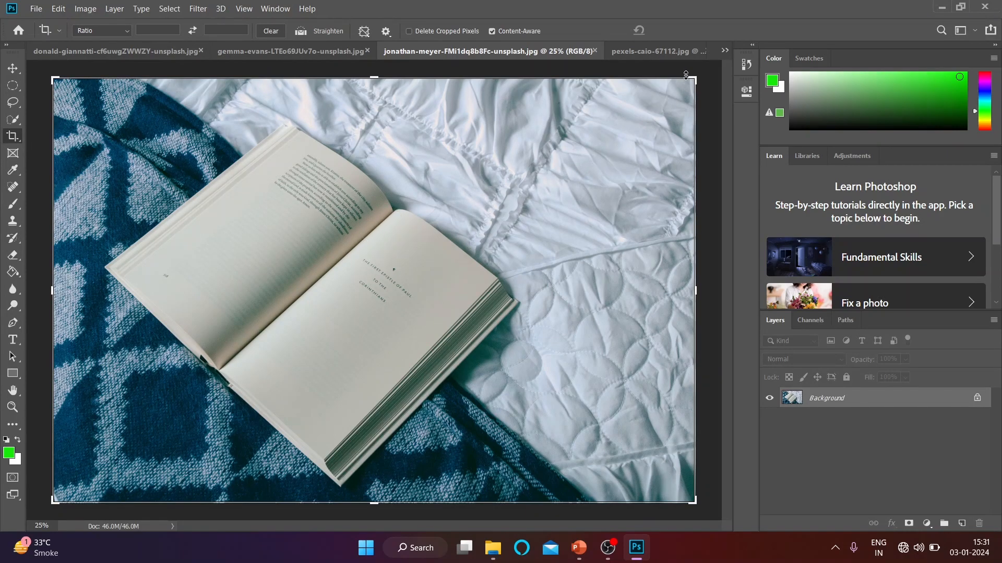
pyautogui.moveTo(694, 75); pyautogui.dragTo(575, 137)
pyautogui.moveTo(438, 242); pyautogui.dragTo(385, 290)
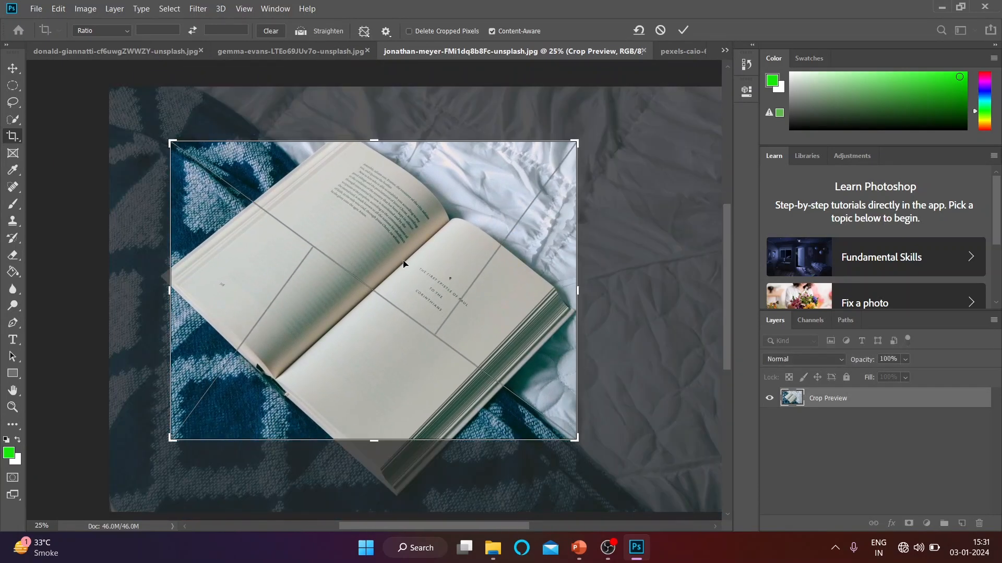
pyautogui.moveTo(369, 223)
pyautogui.mouseDown()
pyautogui.moveTo(344, 215)
pyautogui.moveTo(352, 231)
pyautogui.moveTo(366, 229)
pyautogui.mouseUp()
pyautogui.click(682, 32)
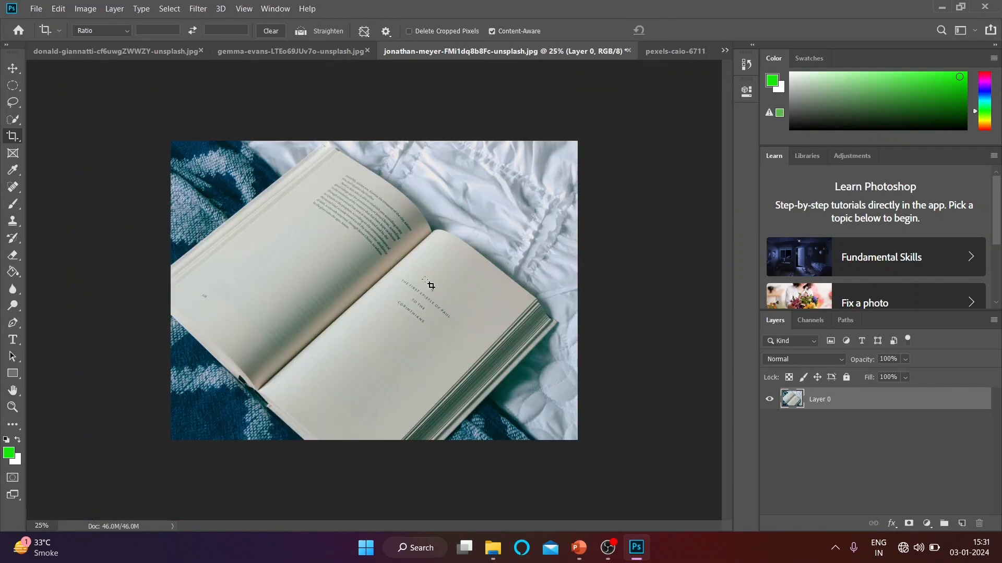
# Try reframing the book photo's crop, cancel it, and undo back to the uncropped photo.
pyautogui.moveTo(329, 151); pyautogui.dragTo(404, 235)
pyautogui.hotkey('ctrl', 'z')
pyautogui.hotkey('ctrl', 'z')
pyautogui.hotkey('ctrl', 'z')
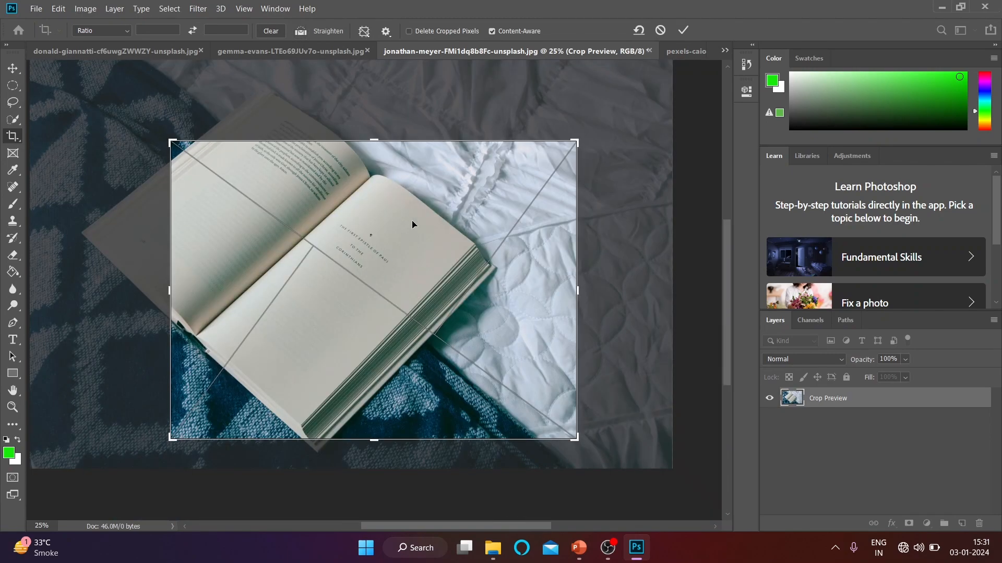
pyautogui.click(659, 30)
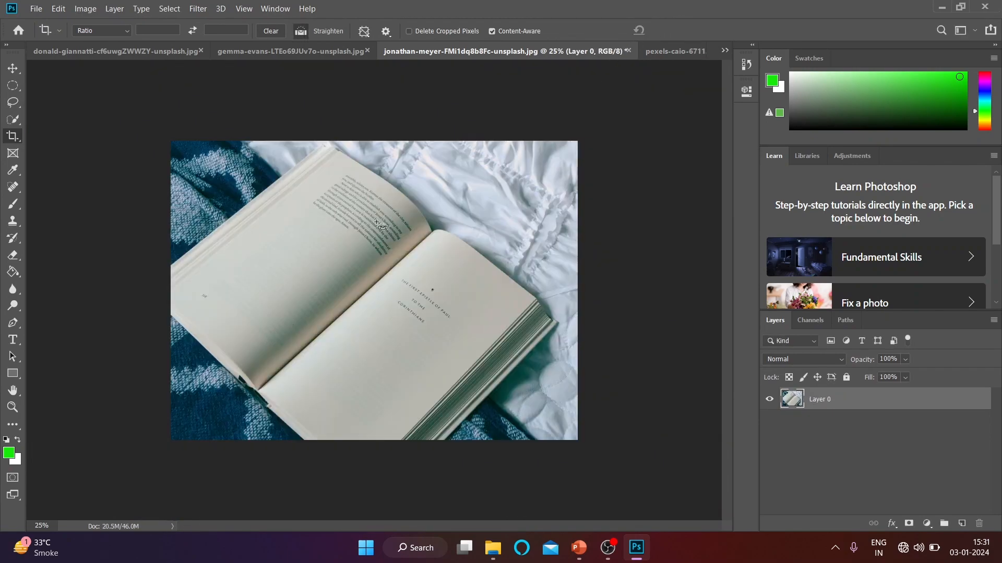
pyautogui.hotkey('ctrl', 'z')
# Crop the book photo to its left page with the Perspective Crop Tool, marking the page's four corners.
pyautogui.rightClick(13, 136)
pyautogui.click(84, 147)
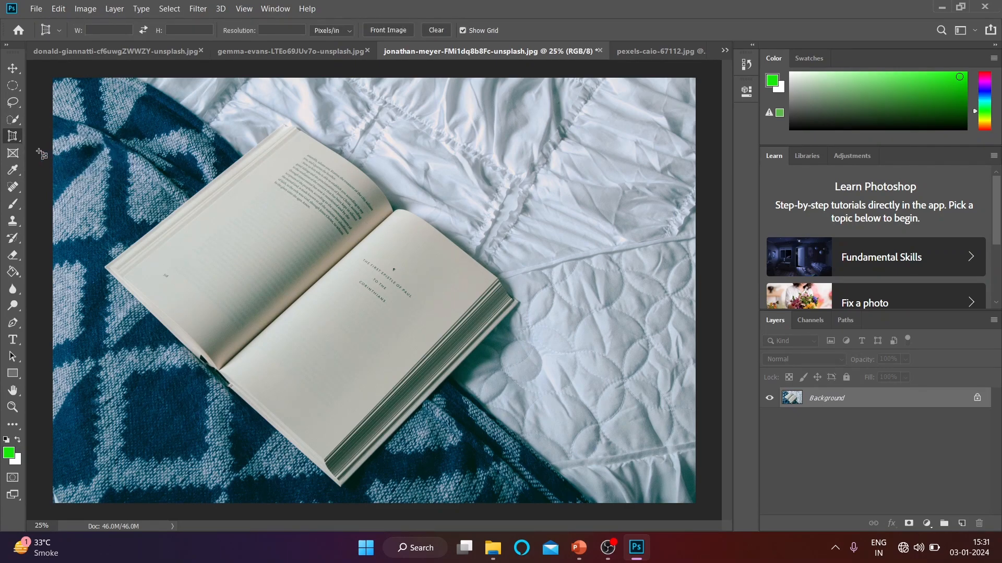
pyautogui.rightClick(15, 137)
pyautogui.click(65, 149)
pyautogui.scroll(5, 303, 163)
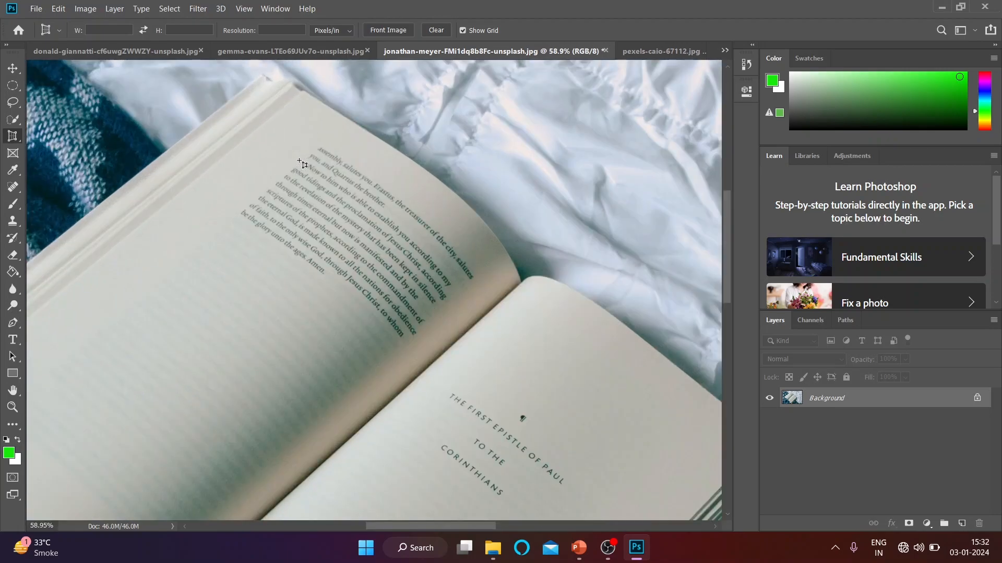
pyautogui.scroll(-2, 305, 175)
pyautogui.scroll(2, 306, 188)
pyautogui.scroll(1, 306, 188)
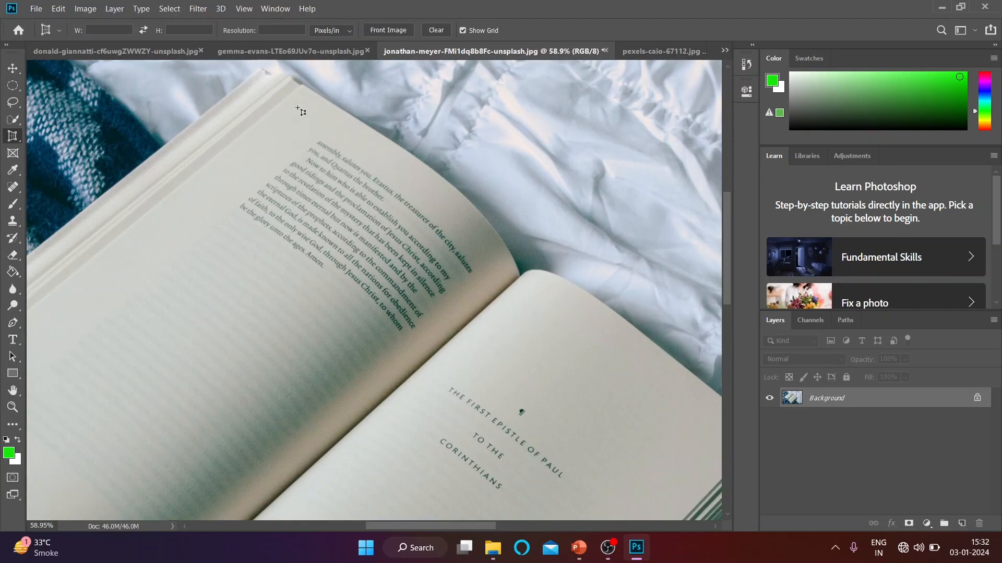
pyautogui.click(300, 86)
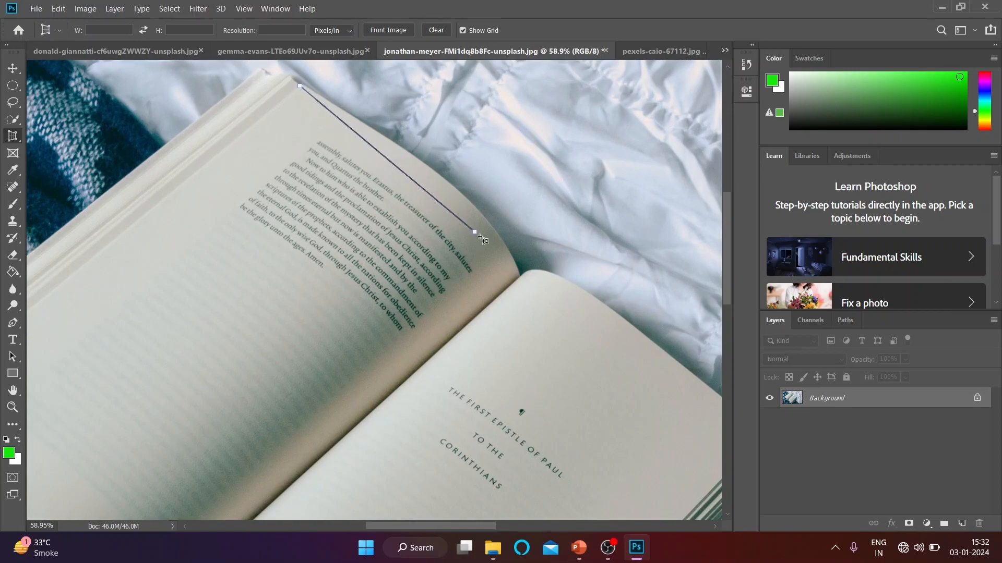
pyautogui.click(516, 271)
pyautogui.click(182, 425)
pyautogui.moveTo(176, 440); pyautogui.dragTo(327, 343)
pyautogui.moveTo(359, 360); pyautogui.dragTo(114, 273)
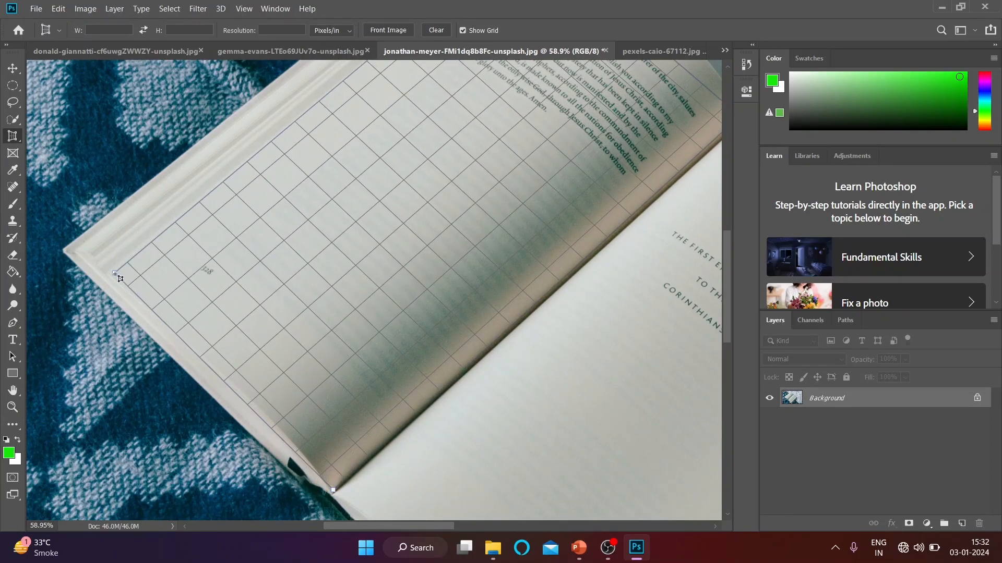
pyautogui.click(114, 273)
pyautogui.scroll(5, 480, 226)
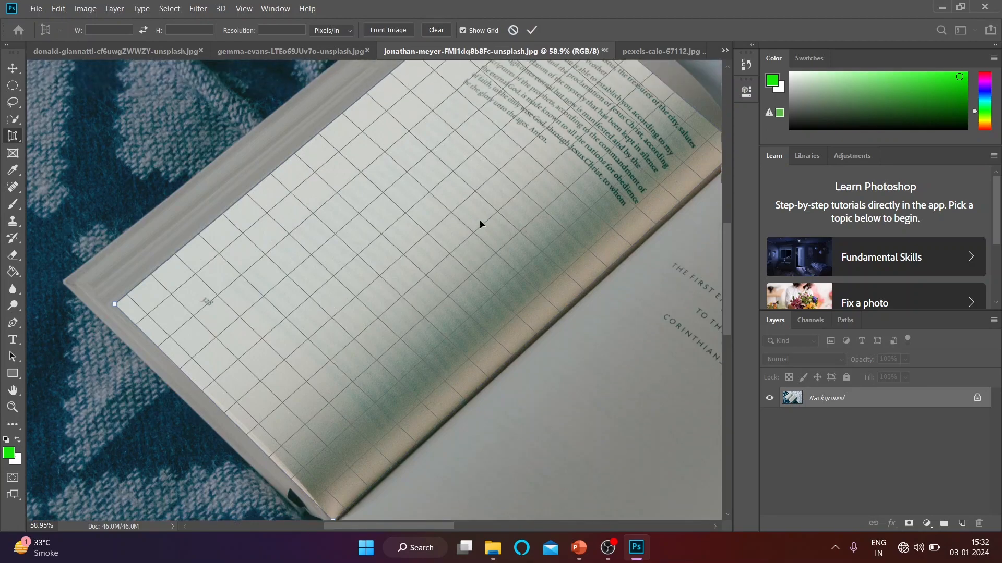
pyautogui.click(531, 31)
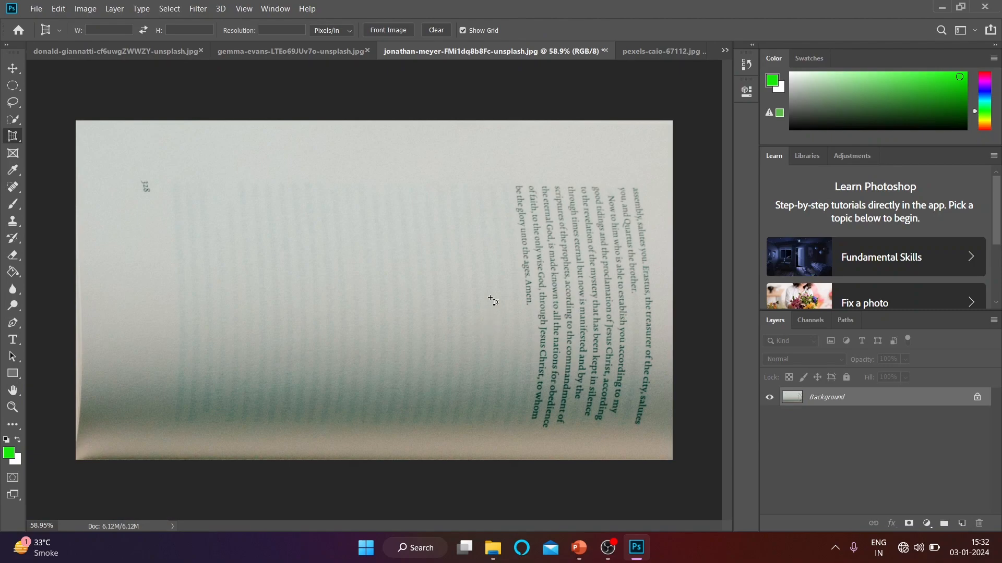
# Rotate the cropped book page 90° counter clockwise and look over the page.
pyautogui.press('v')
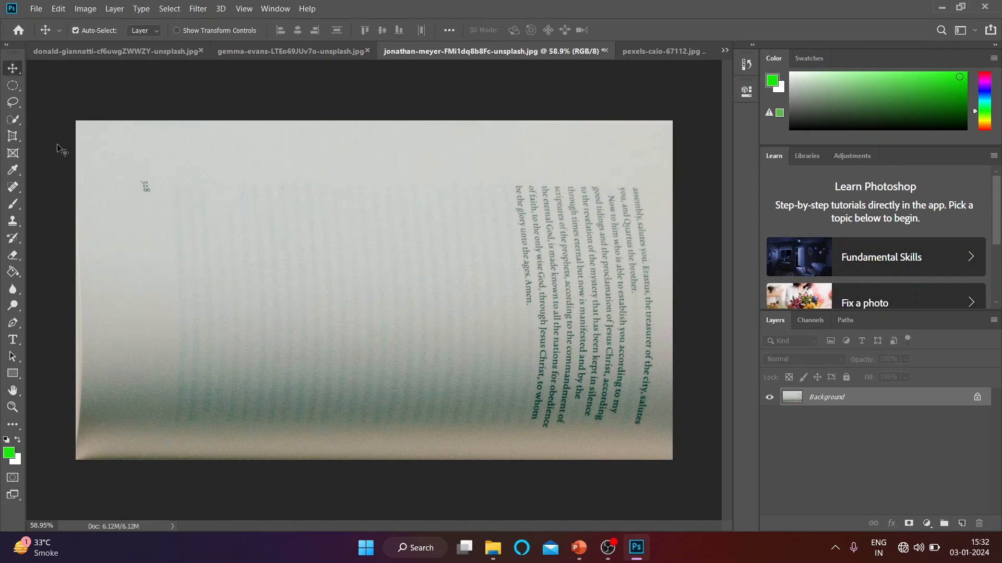
pyautogui.click(84, 9)
pyautogui.moveTo(150, 125)
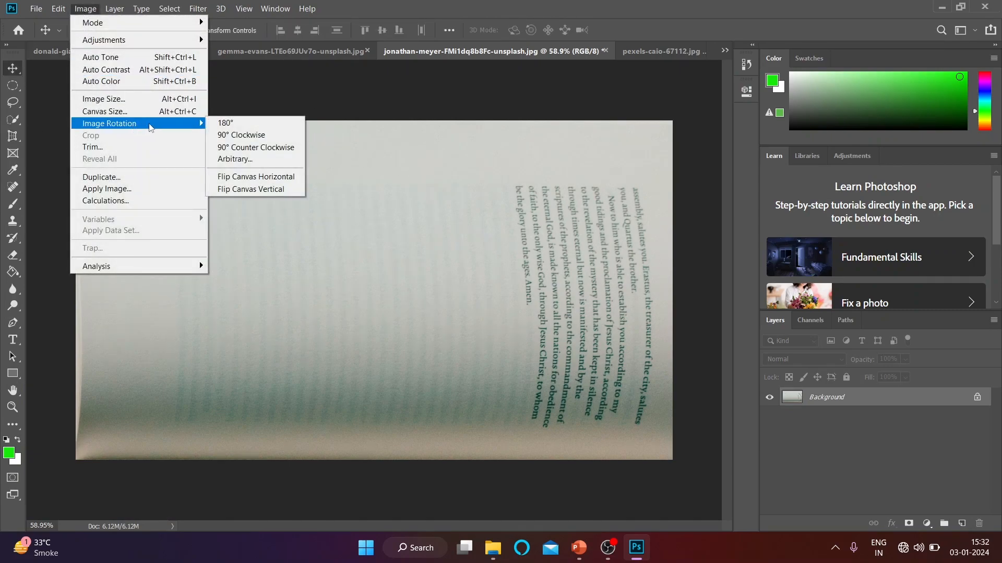
pyautogui.click(241, 148)
pyautogui.scroll(-5, 257, 156)
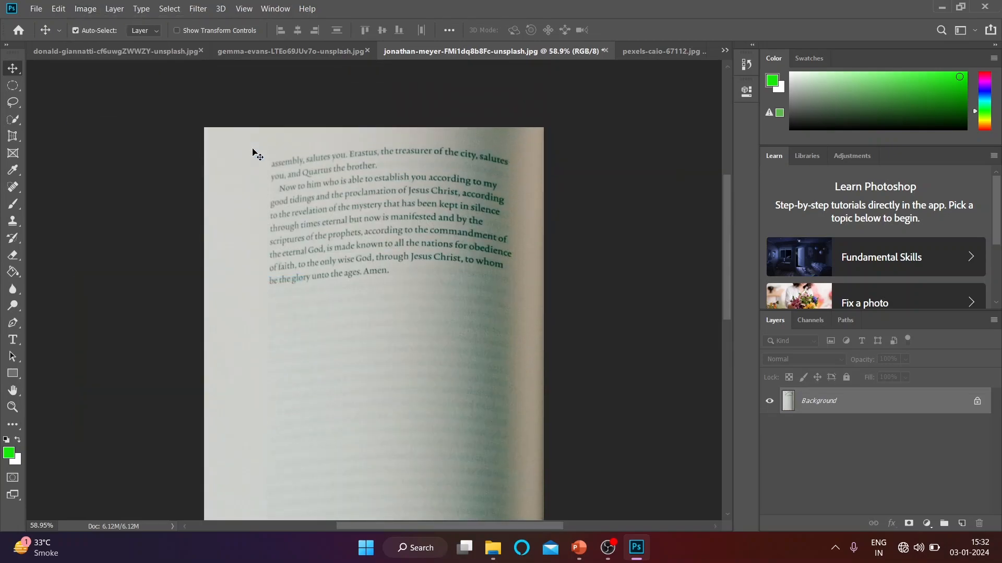
pyautogui.scroll(2, 252, 111)
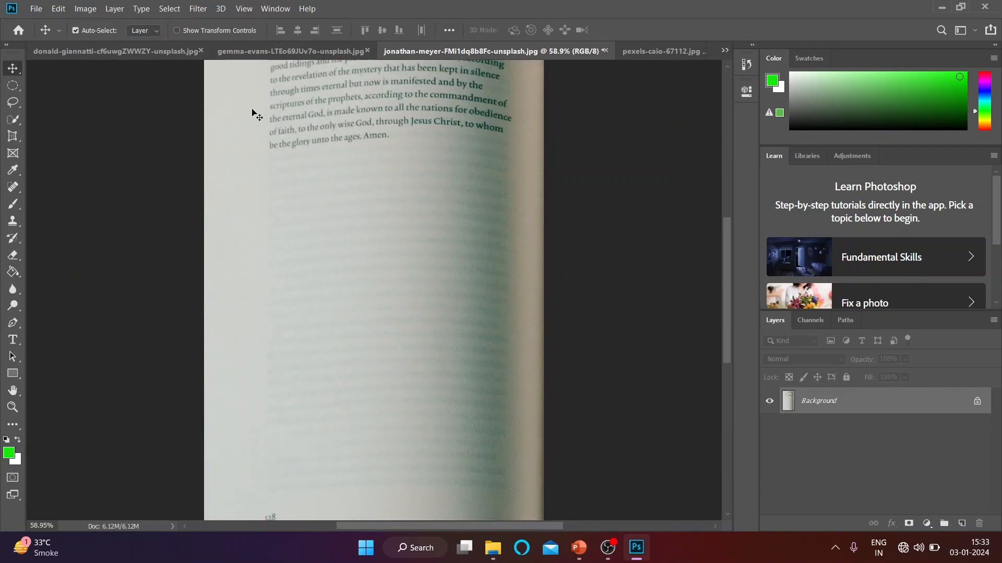
# Switch to the laptop photo and perspective-crop it to the four corners of the laptop's display.
pyautogui.rightClick(14, 136)
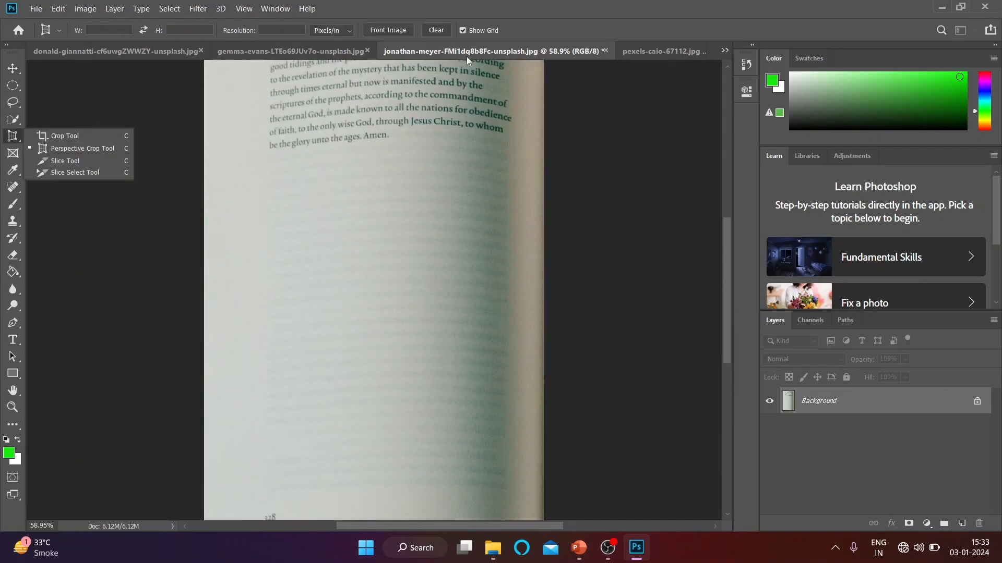
pyautogui.click(652, 51)
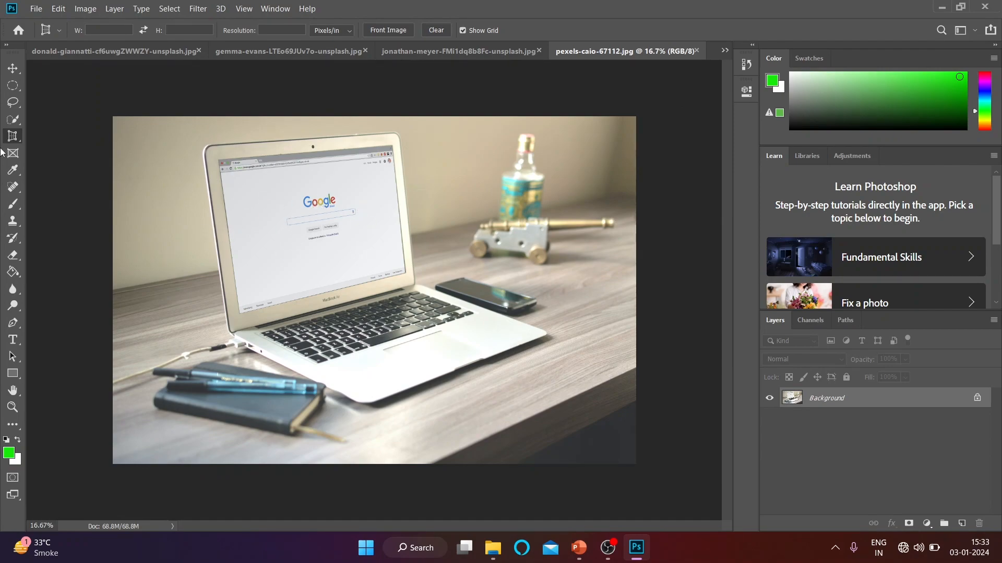
pyautogui.rightClick(13, 139)
pyautogui.click(57, 152)
pyautogui.scroll(5, 229, 197)
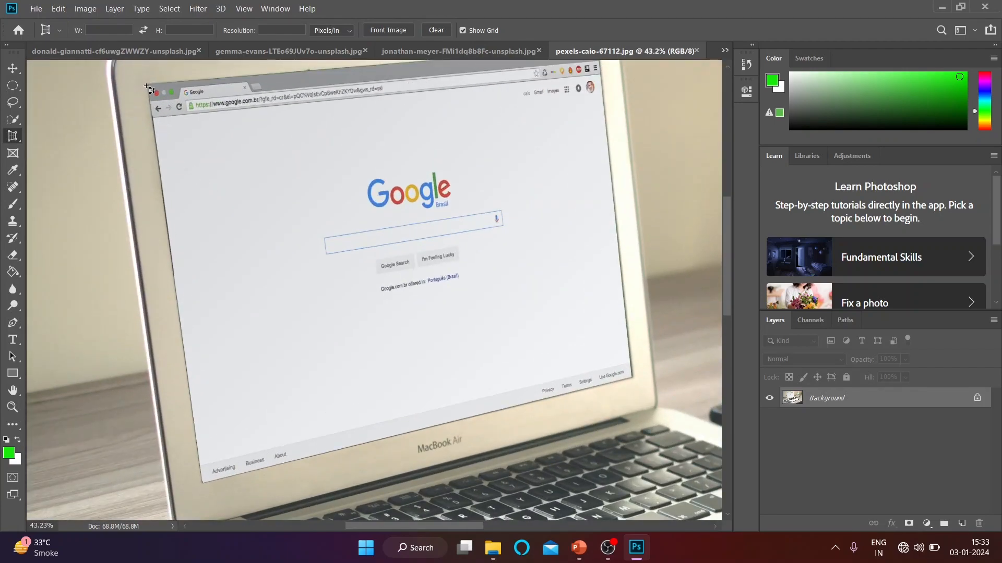
pyautogui.click(146, 86)
pyautogui.scroll(2, 340, 323)
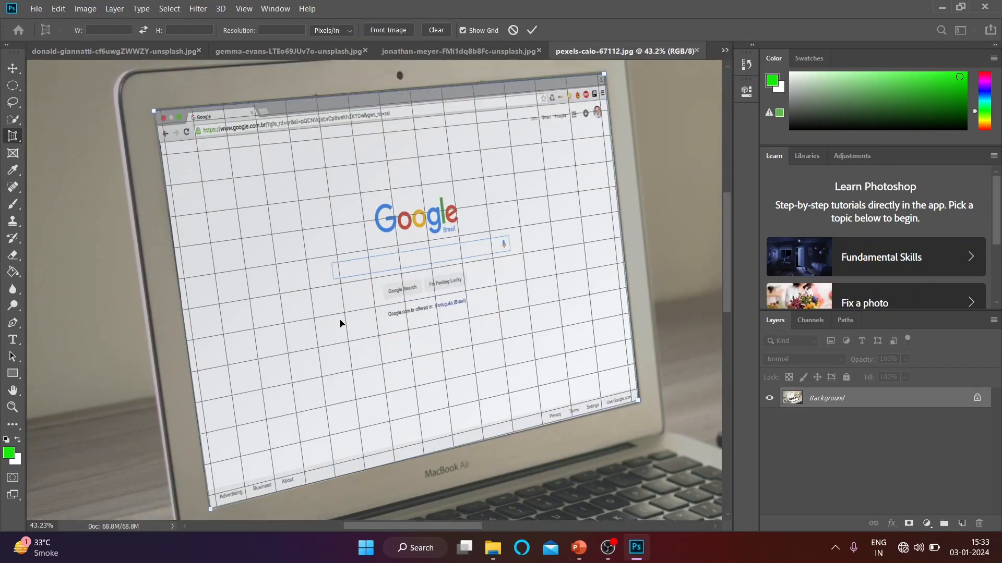
pyautogui.click(531, 29)
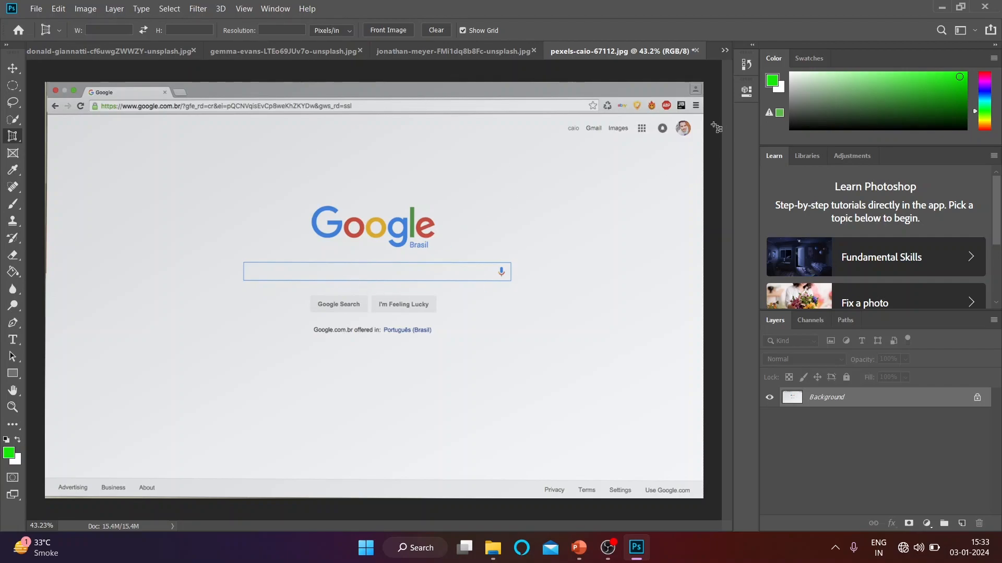
# Go to the watch photo and draw a slice around the whole watch with the Slice Tool.
pyautogui.rightClick(13, 136)
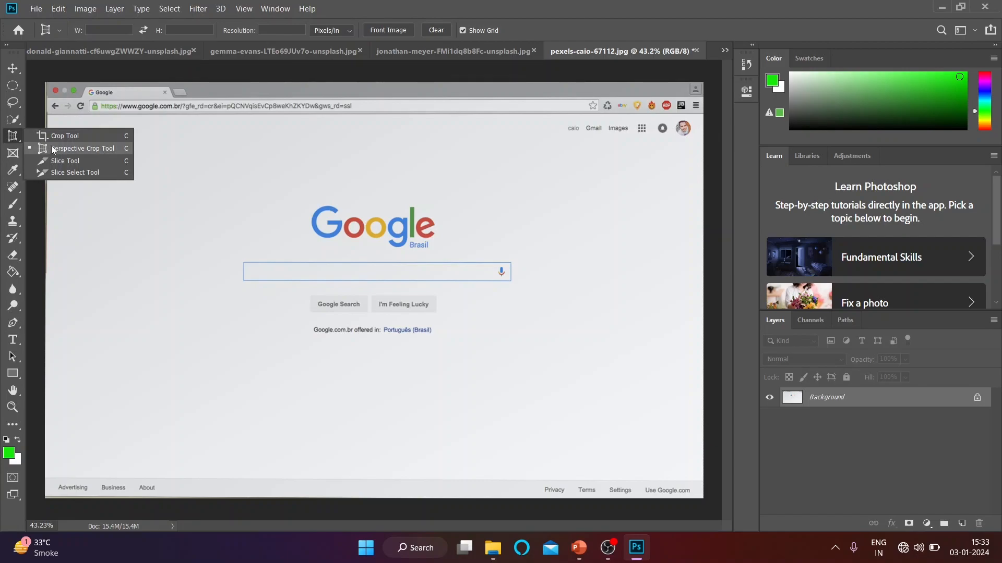
pyautogui.click(305, 48)
pyautogui.click(306, 48)
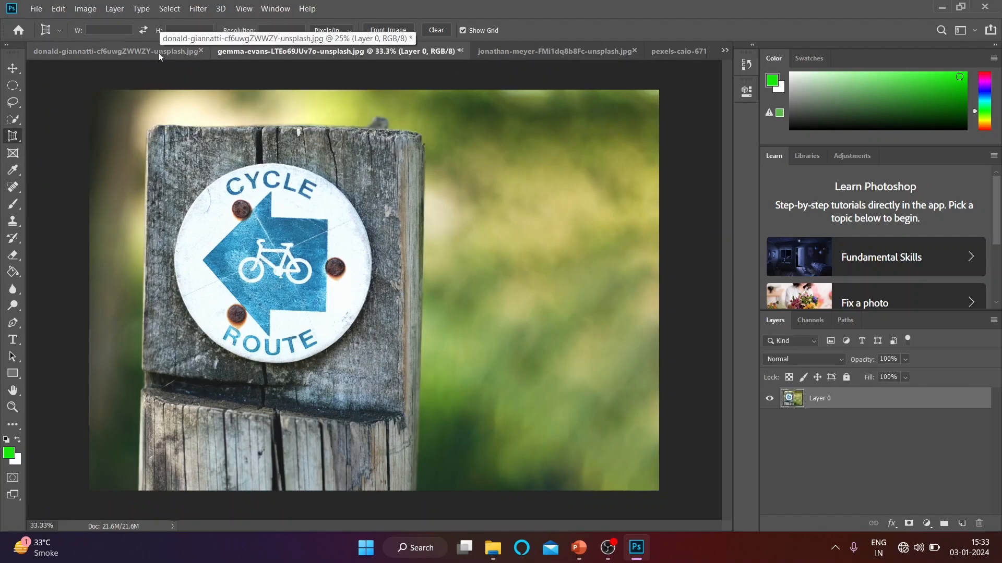
pyautogui.click(158, 52)
pyautogui.rightClick(14, 136)
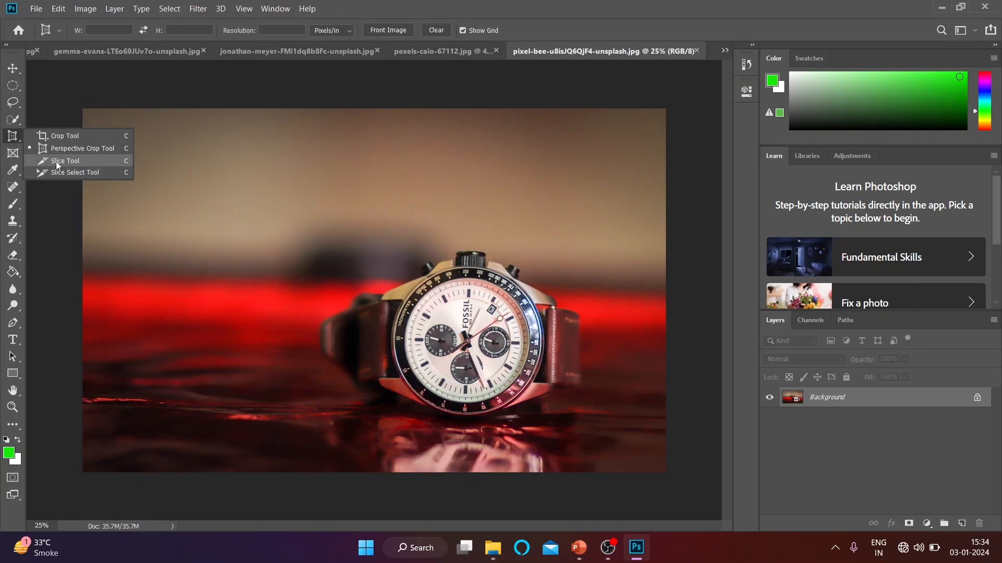
pyautogui.click(57, 161)
pyautogui.moveTo(297, 183); pyautogui.dragTo(638, 427)
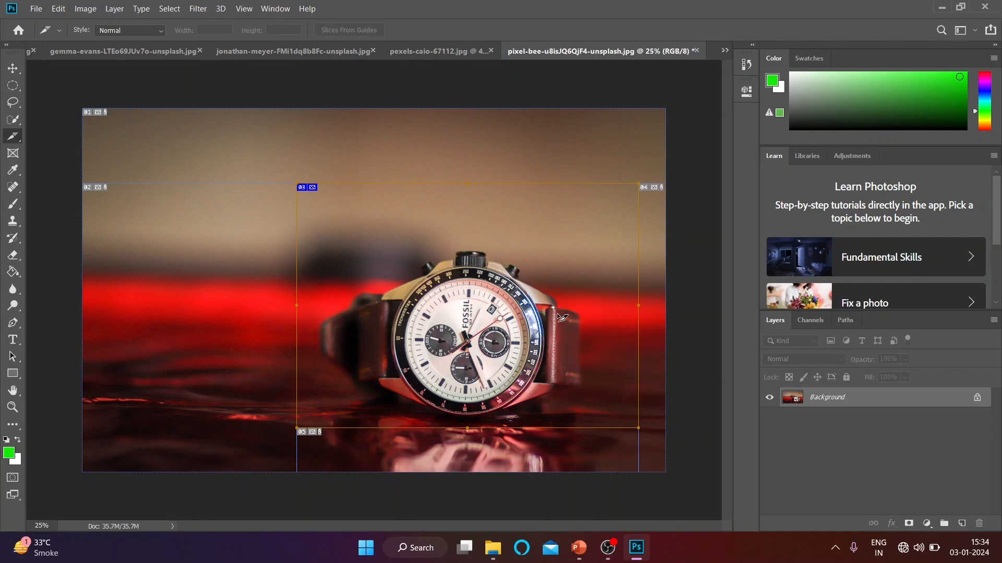
pyautogui.rightClick(13, 136)
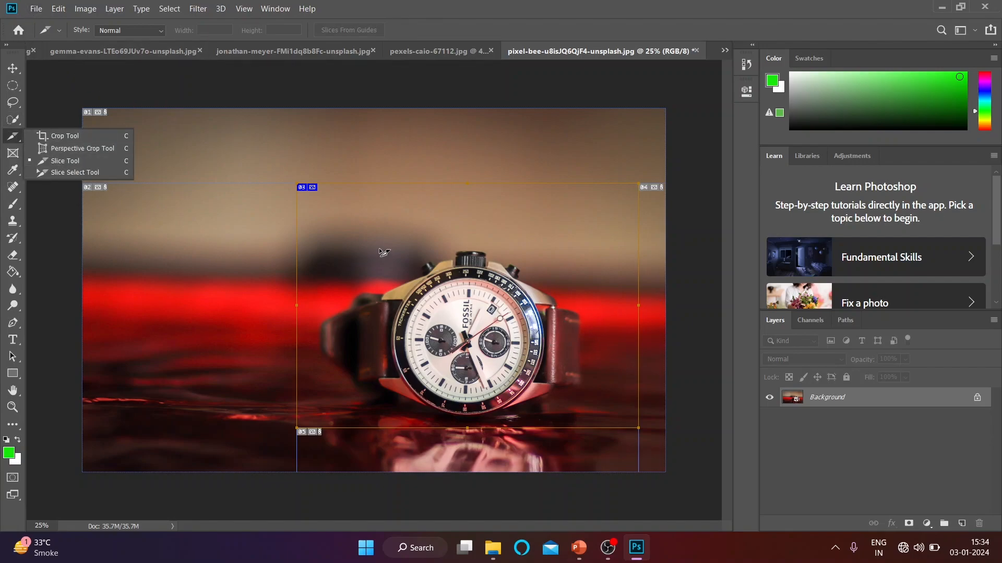
pyautogui.click(76, 160)
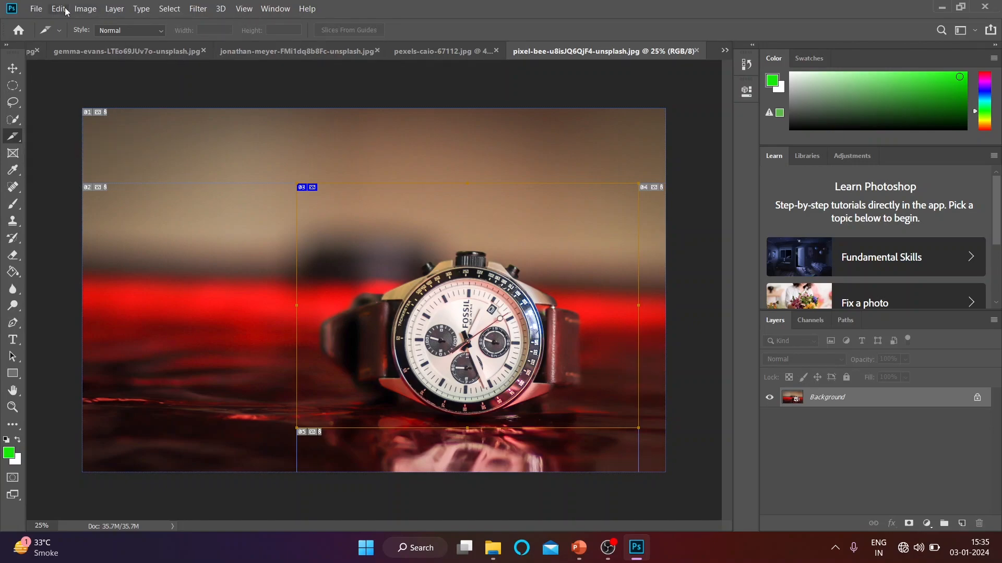
# Start a Save for Web (Legacy) export of the sliced watch photo as GIF, with a new images folder on the Desktop as destination.
pyautogui.click(37, 9)
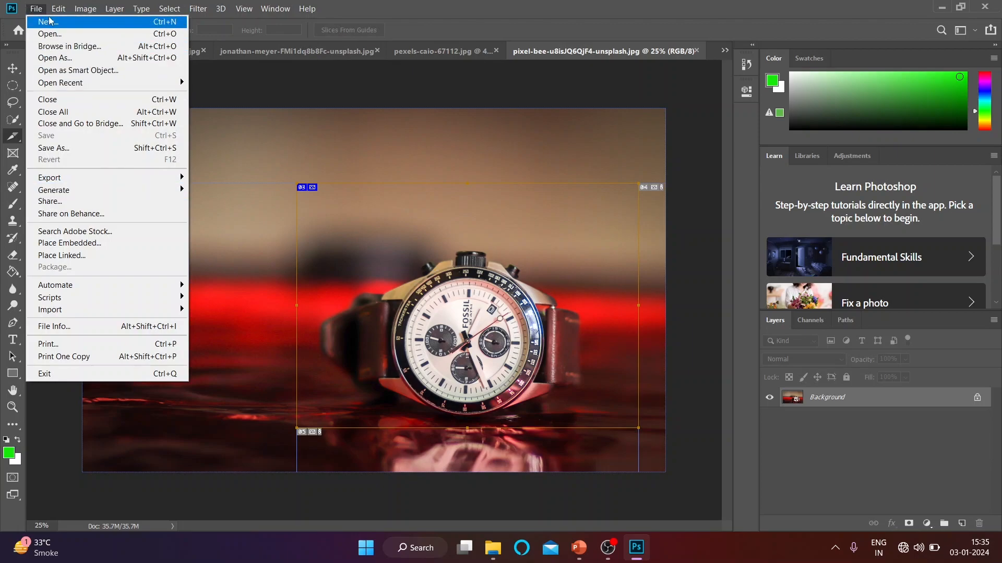
pyautogui.moveTo(79, 178)
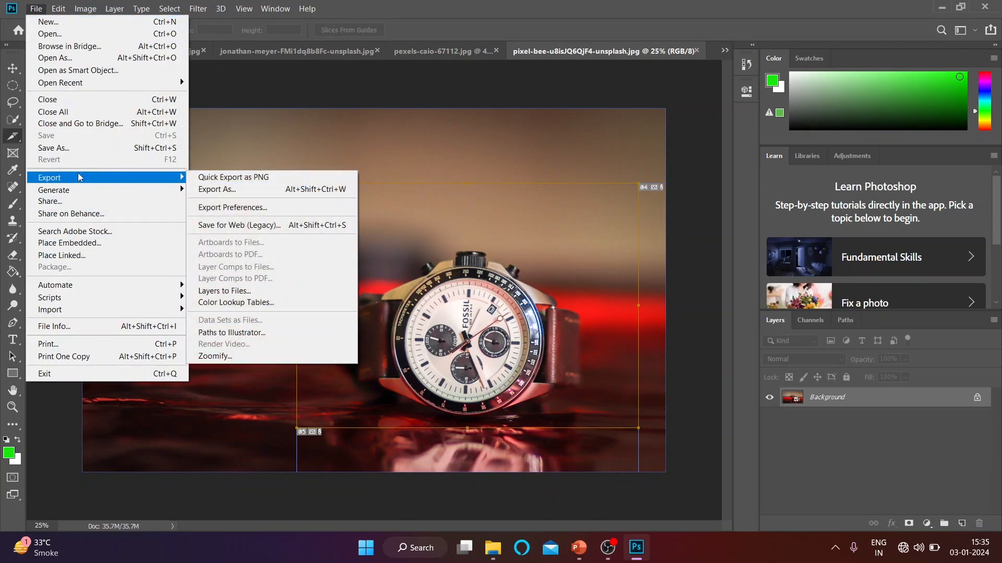
pyautogui.click(235, 225)
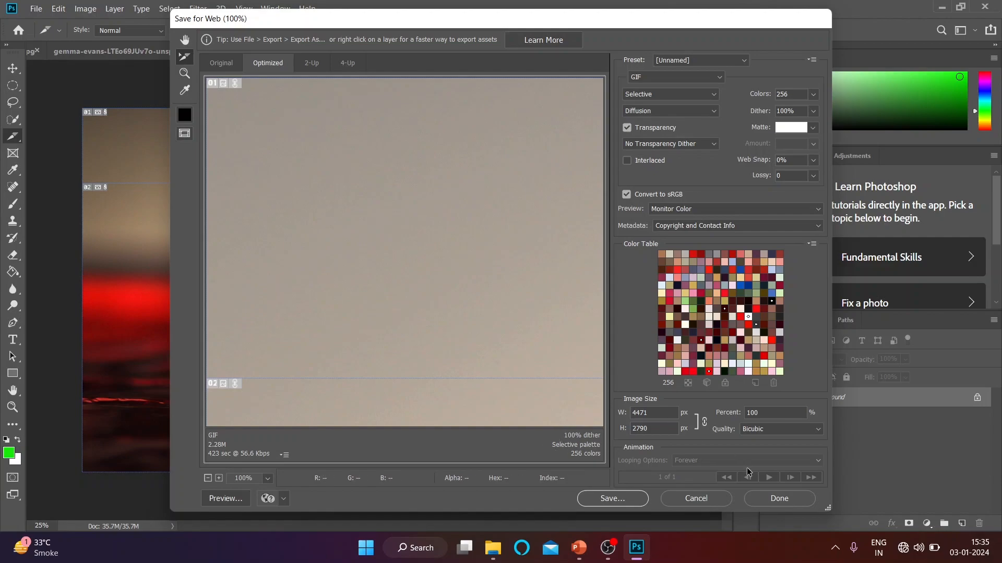
pyautogui.click(611, 499)
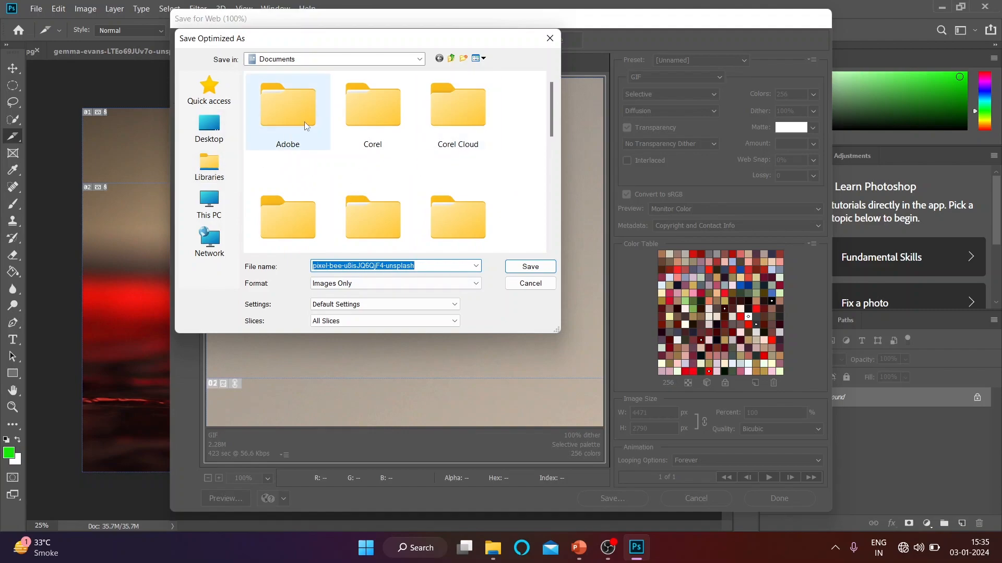
pyautogui.click(215, 137)
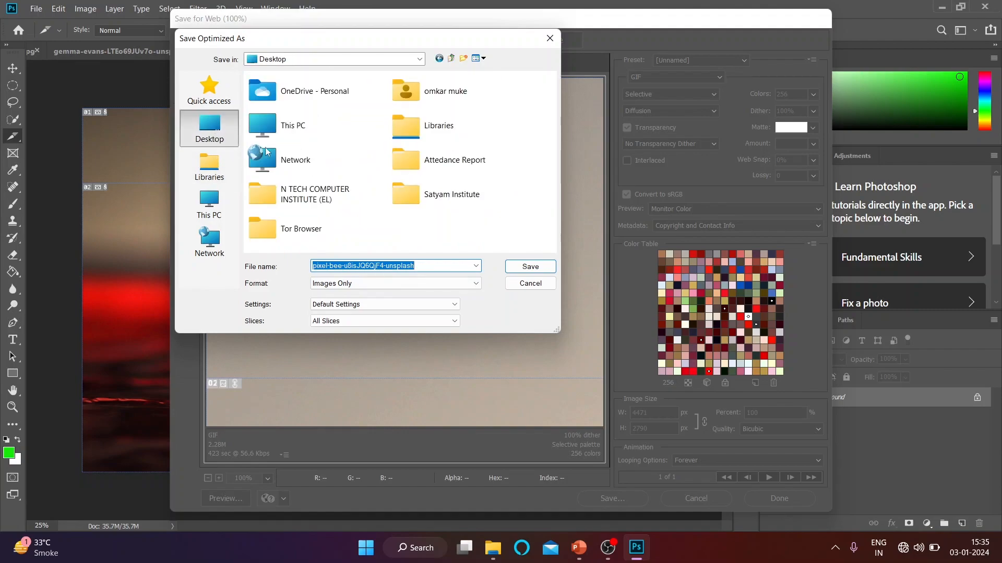
pyautogui.rightClick(430, 230)
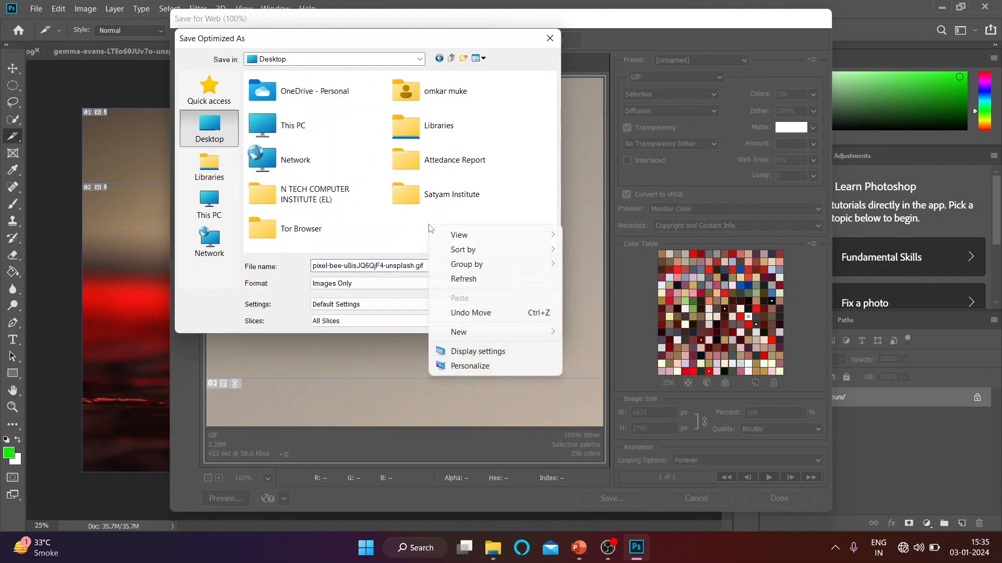
pyautogui.click(474, 314)
pyautogui.doubleClick(465, 226)
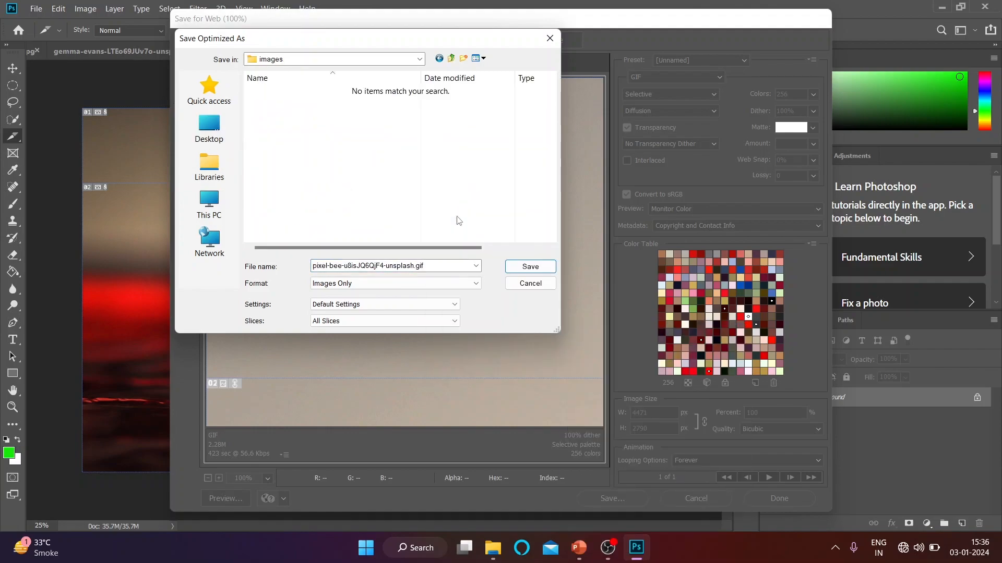
# Save the export with All Slices and the Images Only format.
pyautogui.click(336, 322)
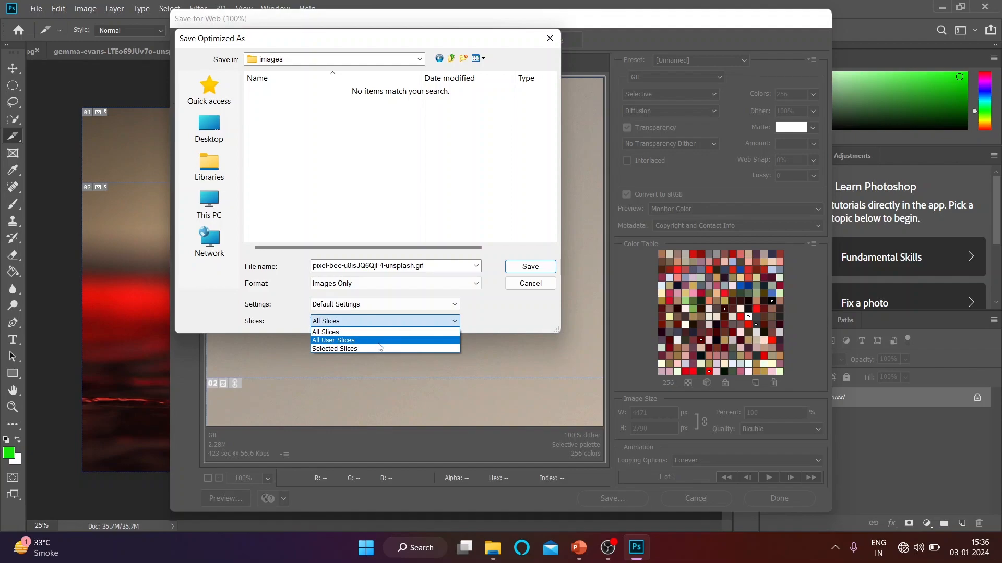
pyautogui.click(344, 336)
pyautogui.click(529, 267)
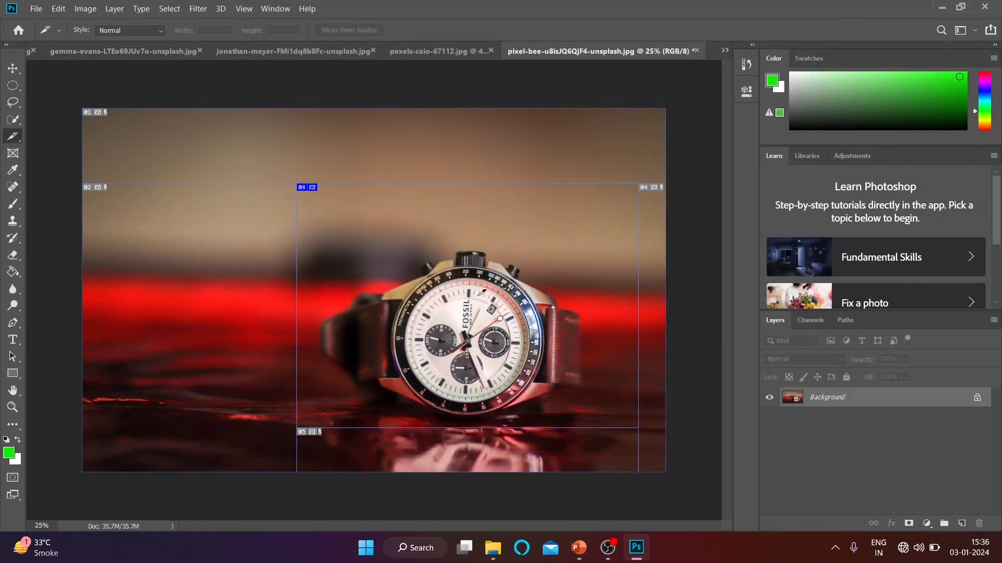
# Switch to File Explorer, open the images subfolder inside the Desktop's images folder, and examine the exported slice files.
pyautogui.click(941, 8)
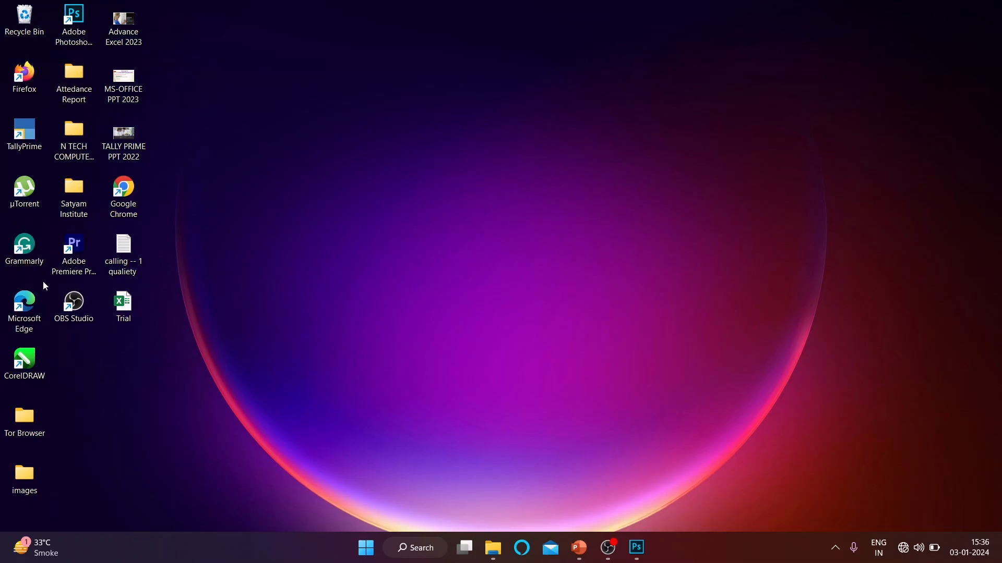
pyautogui.doubleClick(23, 478)
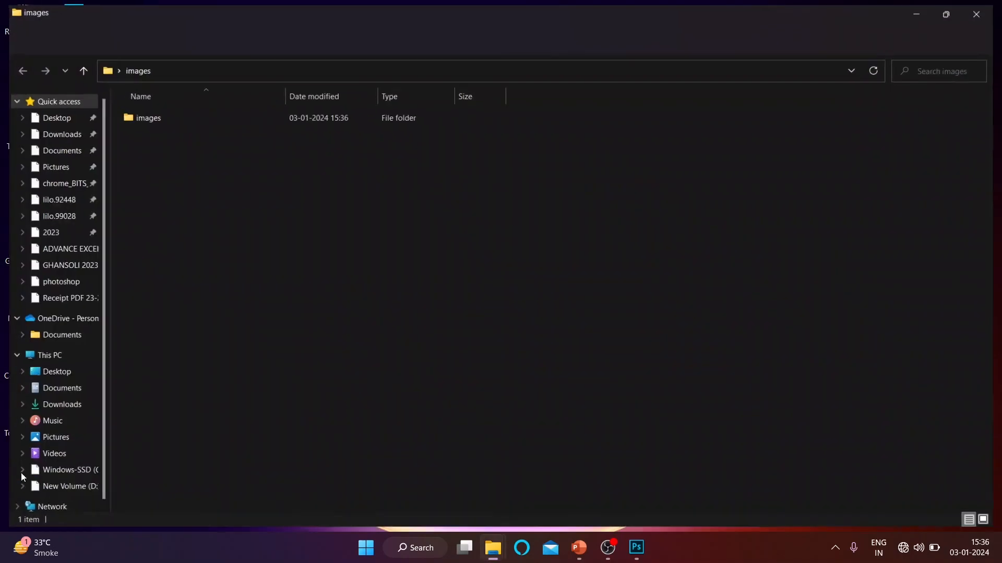
pyautogui.doubleClick(155, 116)
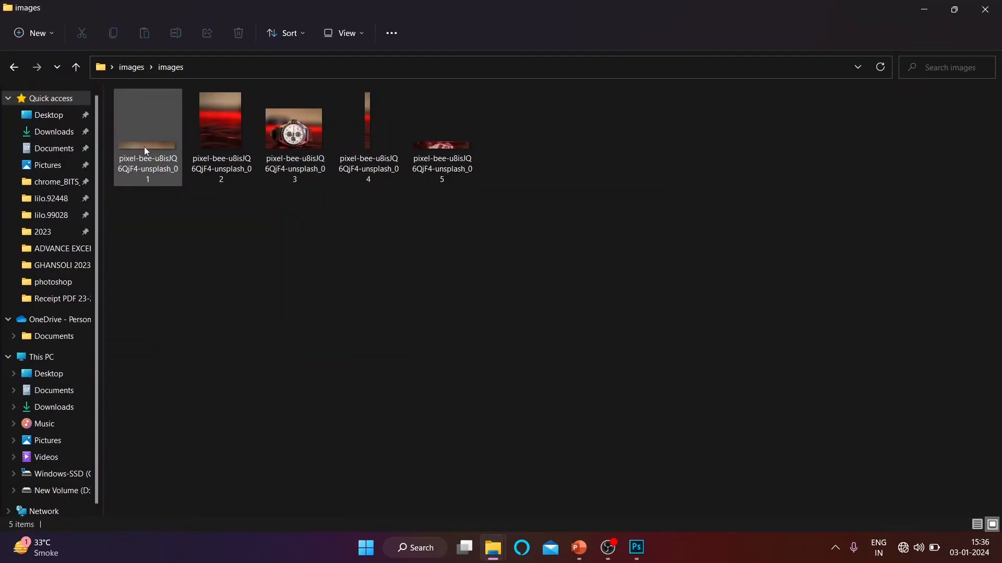
pyautogui.doubleClick(233, 126)
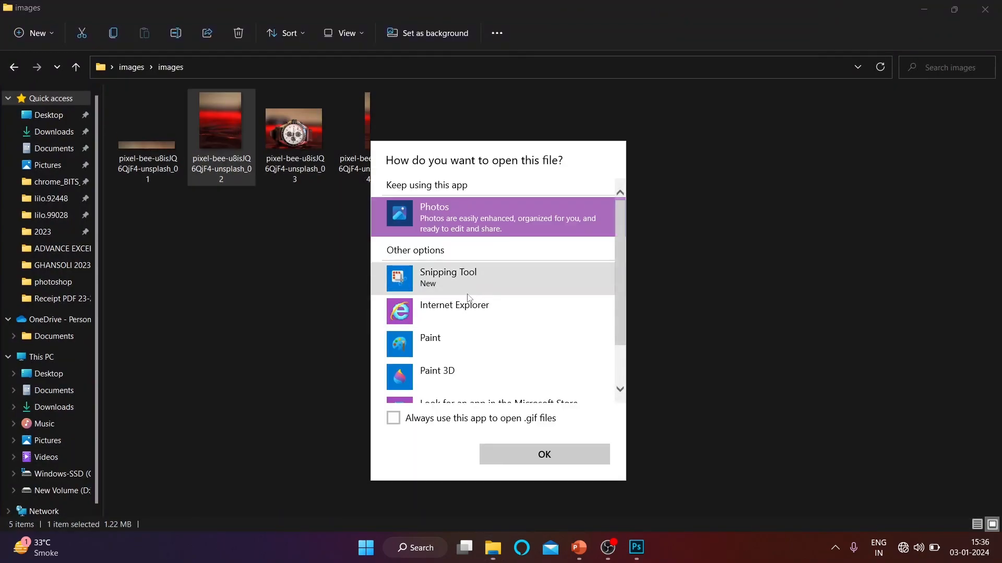
pyautogui.click(249, 355)
pyautogui.click(312, 114)
pyautogui.click(368, 142)
pyautogui.click(421, 147)
# Return to Photoshop and delete the slice around the watch with the Slice Select Tool.
pyautogui.hotkey('alt', 'Tab')
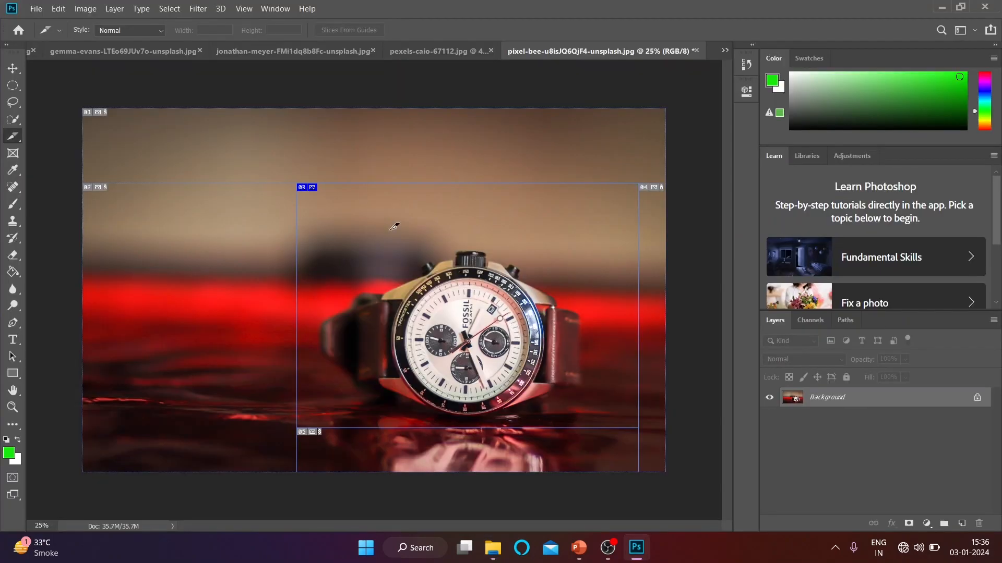
pyautogui.rightClick(13, 137)
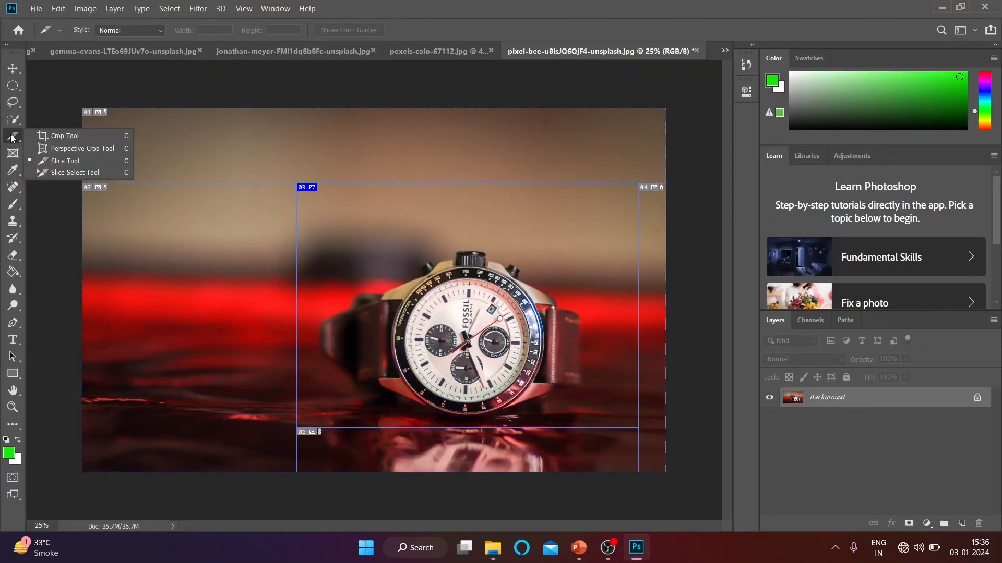
pyautogui.click(69, 173)
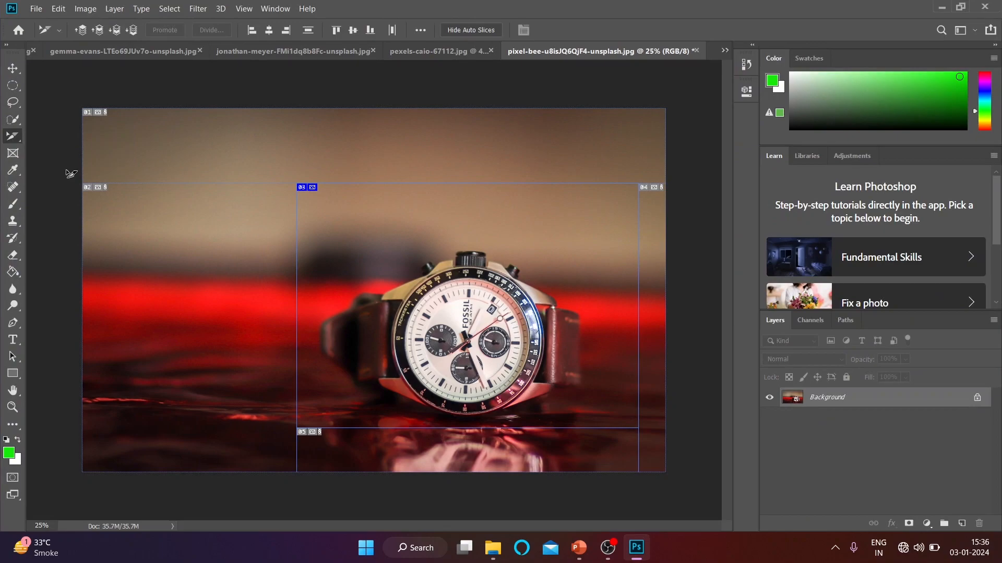
pyautogui.rightClick(402, 259)
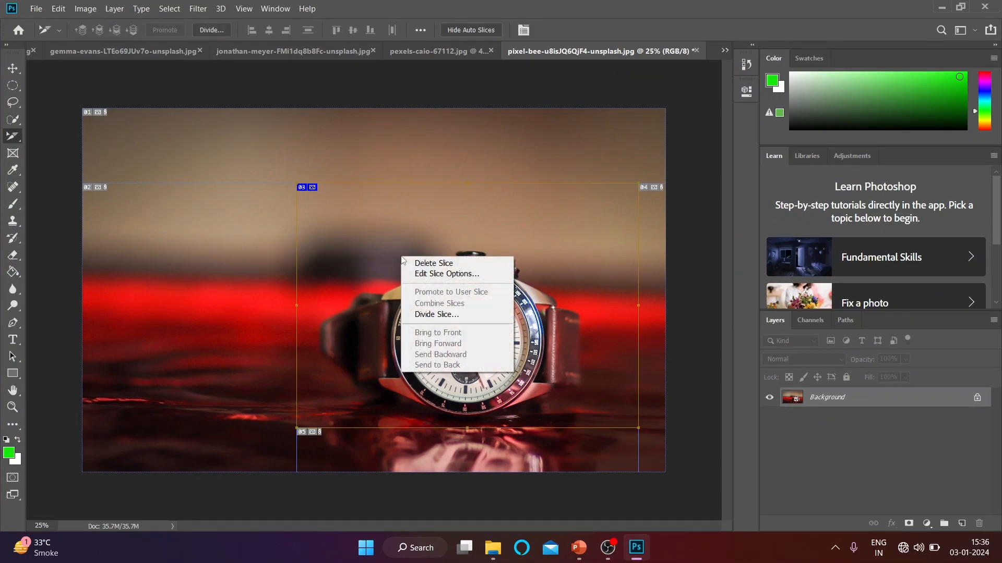
pyautogui.click(431, 264)
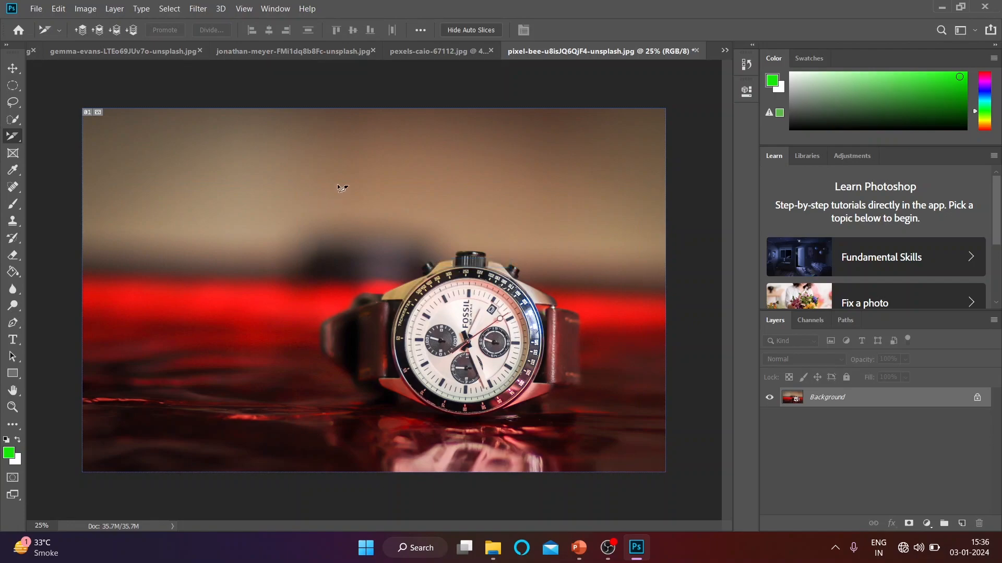
# Draw a new, wider slice around the watch with the Slice Tool.
pyautogui.rightClick(18, 136)
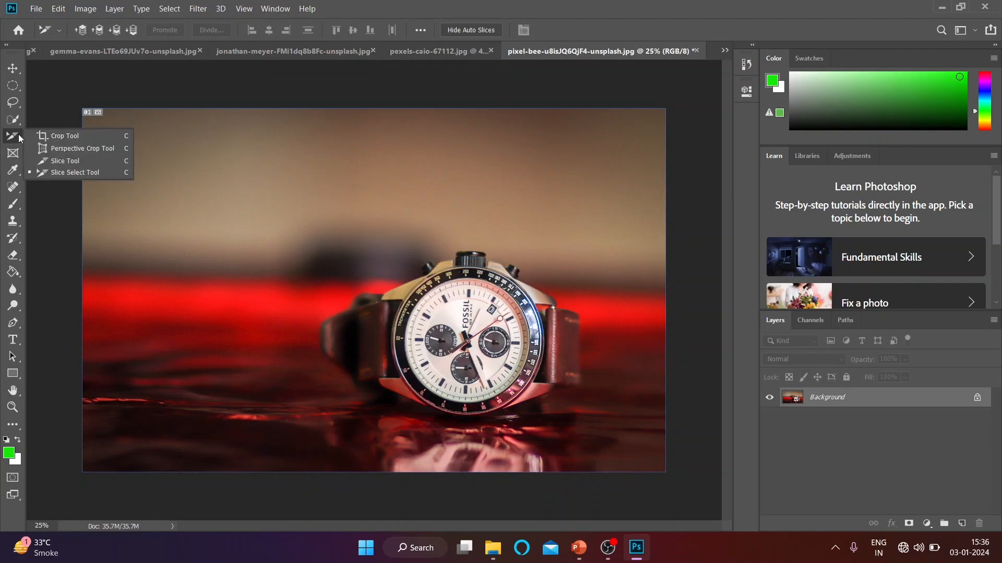
pyautogui.click(60, 161)
pyautogui.moveTo(211, 166); pyautogui.dragTo(606, 436)
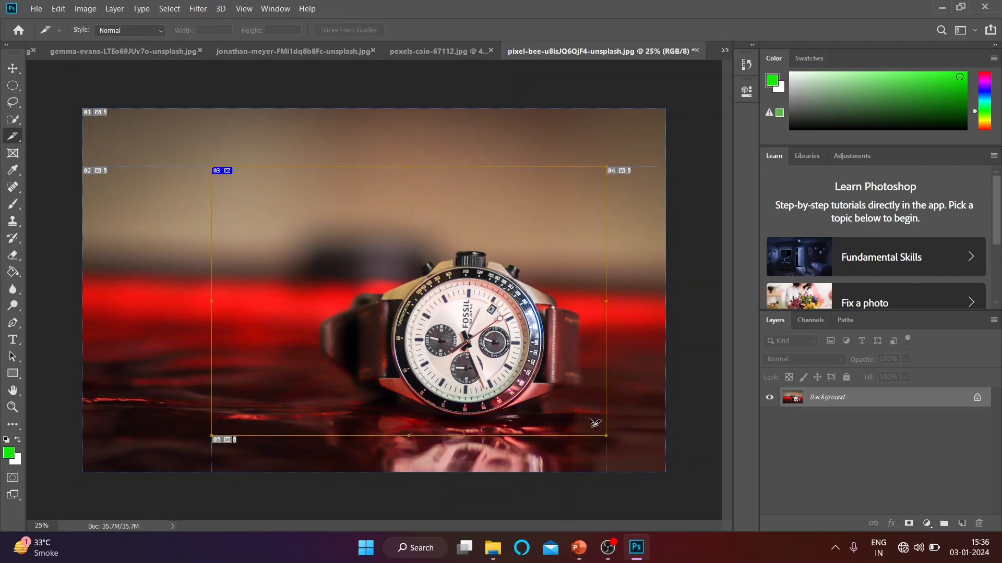
# Select the newly drawn wider slice with the Slice Select Tool and delete it.
pyautogui.rightClick(16, 139)
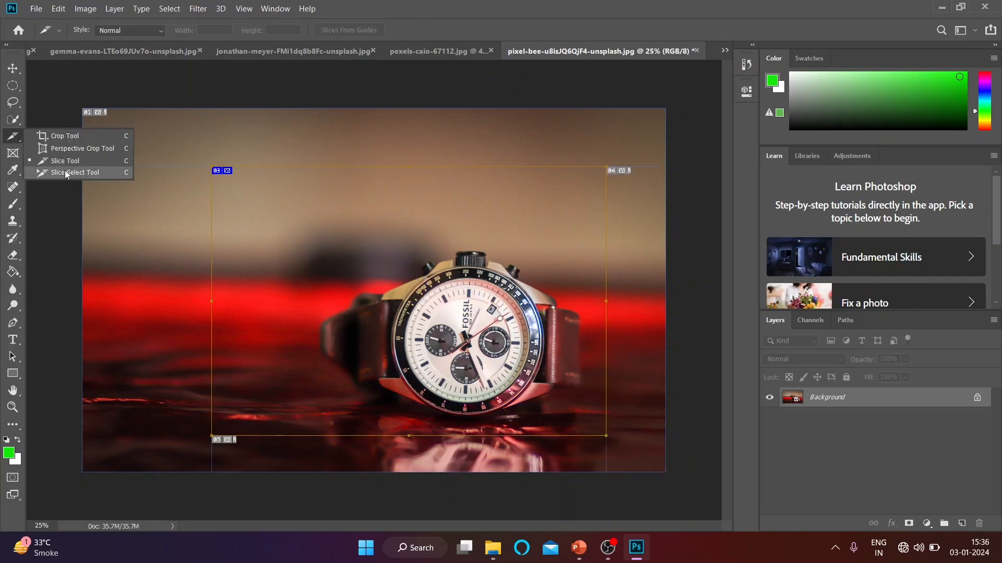
pyautogui.click(67, 174)
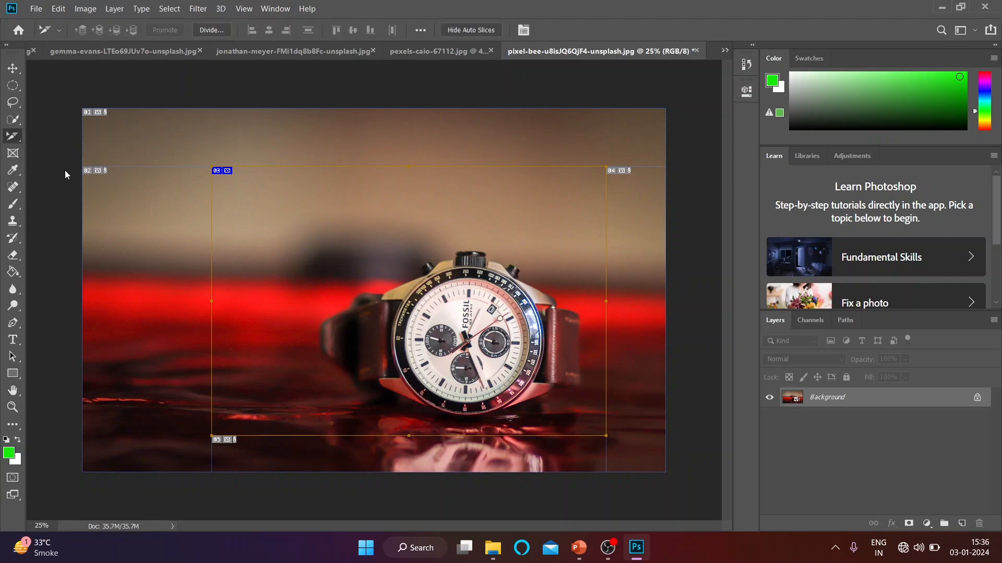
pyautogui.rightClick(383, 247)
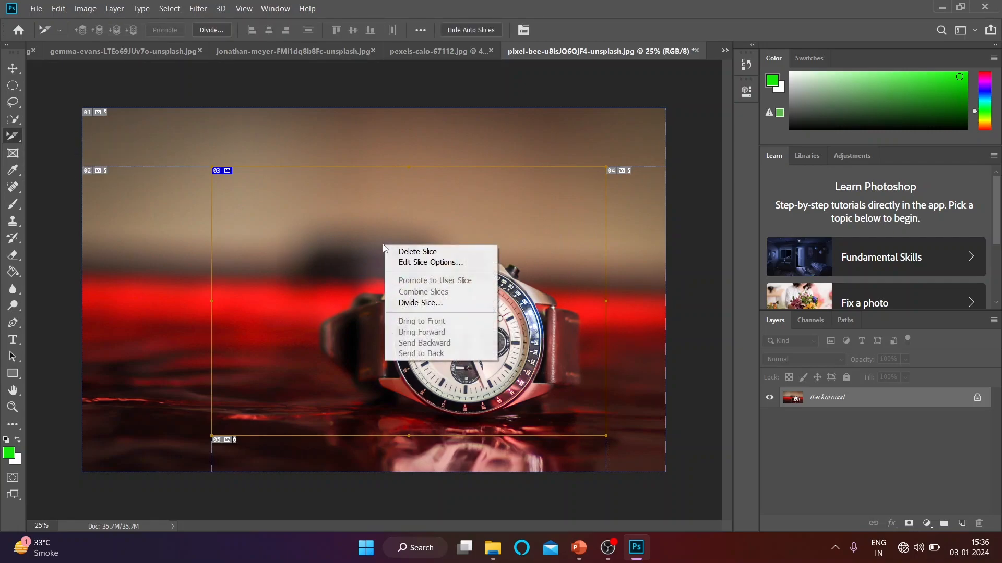
pyautogui.click(420, 253)
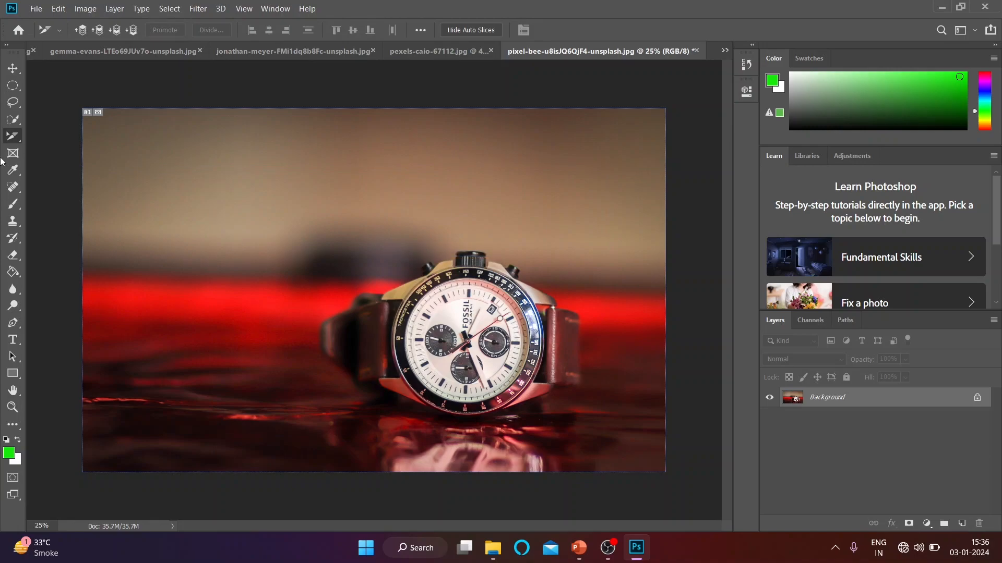
pyautogui.rightClick(13, 139)
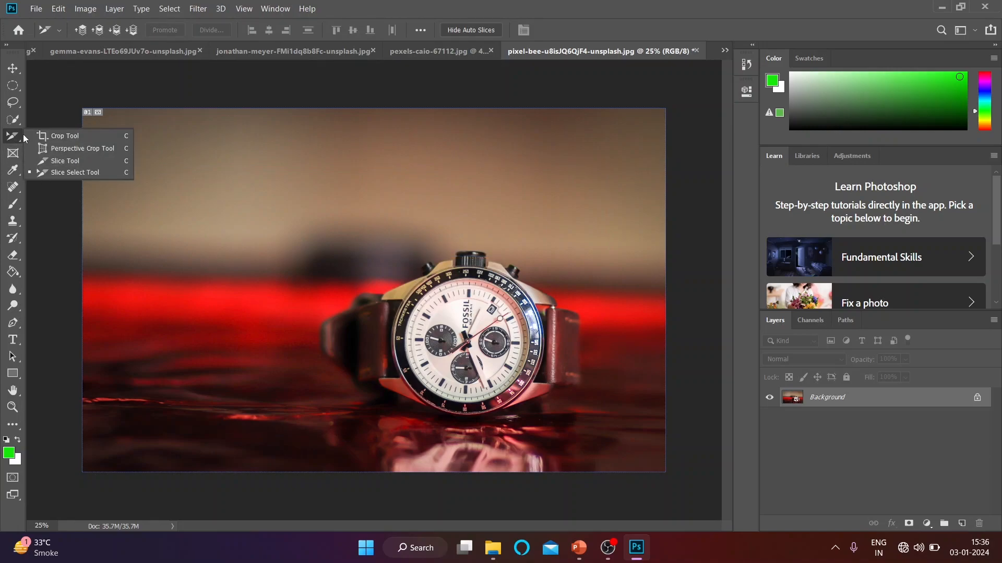
pyautogui.click(14, 135)
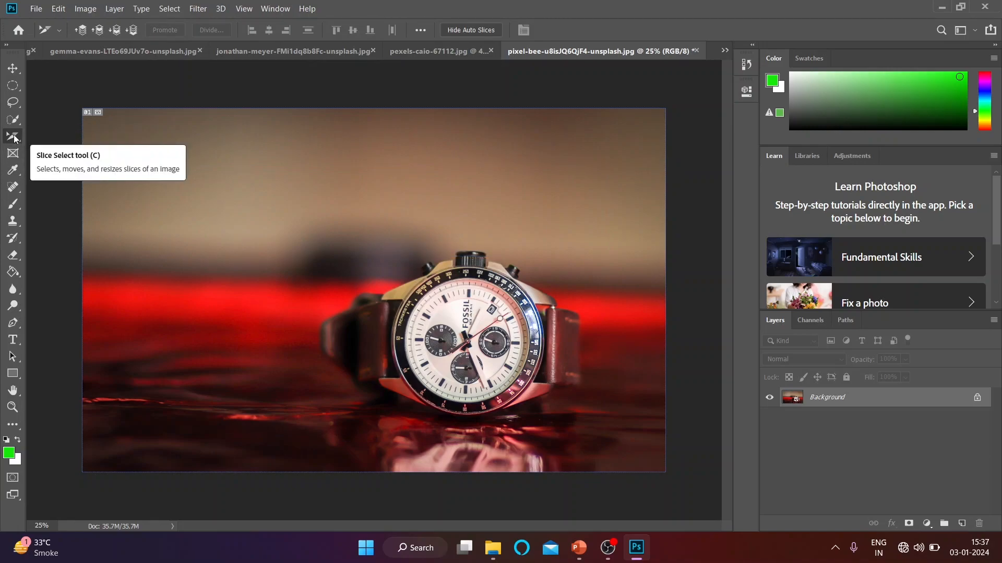